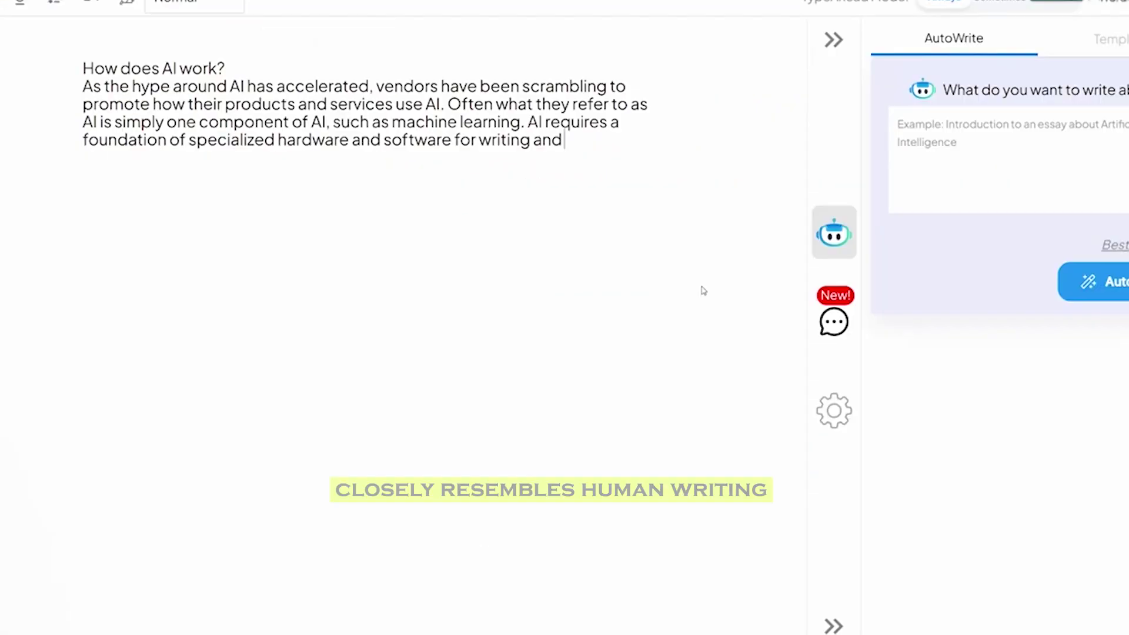
Extend the 'How does AI work?' paragraph about AI's hardware and software foundation, typing 'mac'
{"action": "type", "text": "mac"}
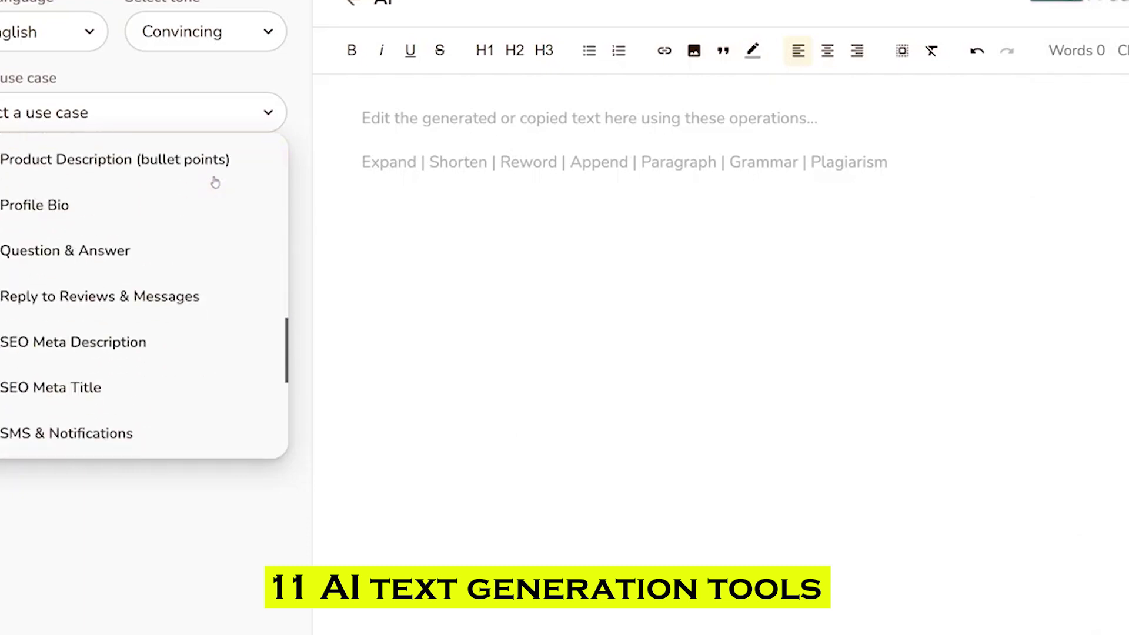
{"action": "scroll", "coordinate": [215, 183], "scroll_direction": "down", "scroll_amount": 5}
Scroll down and back up through Rytr's use cases, like Product Description and SEO Meta Title
{"action": "scroll", "coordinate": [215, 216], "scroll_direction": "up", "scroll_amount": 10}
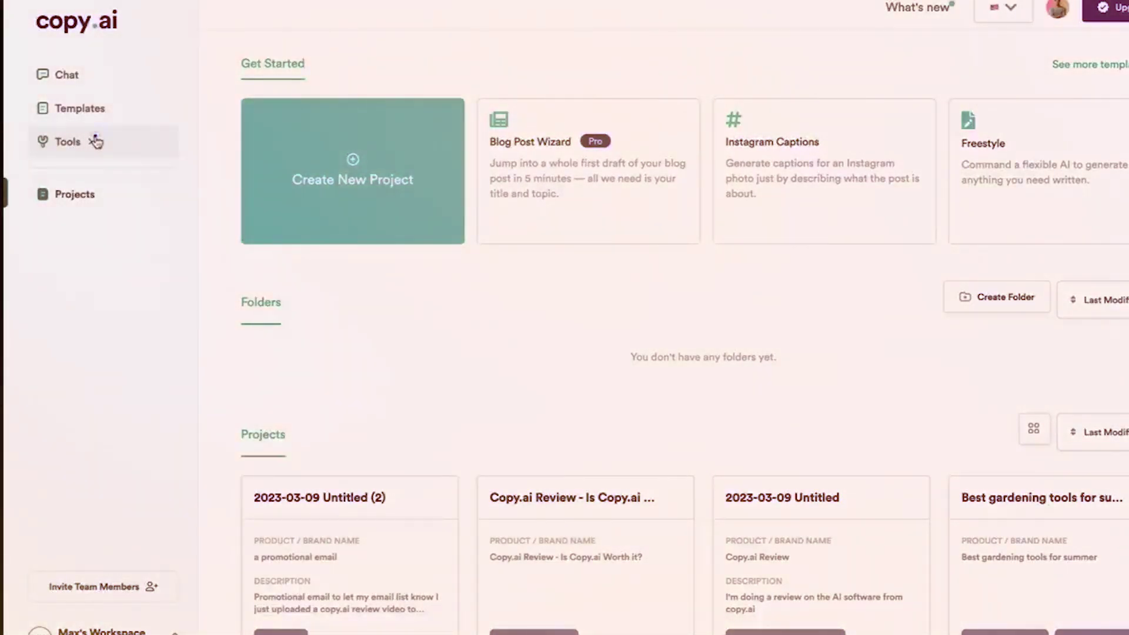
Open Copy.ai's tool categories to reach YouTube Description Intro for the 'Copy.ai Review' video
{"action": "left_click", "coordinate": [95, 141]}
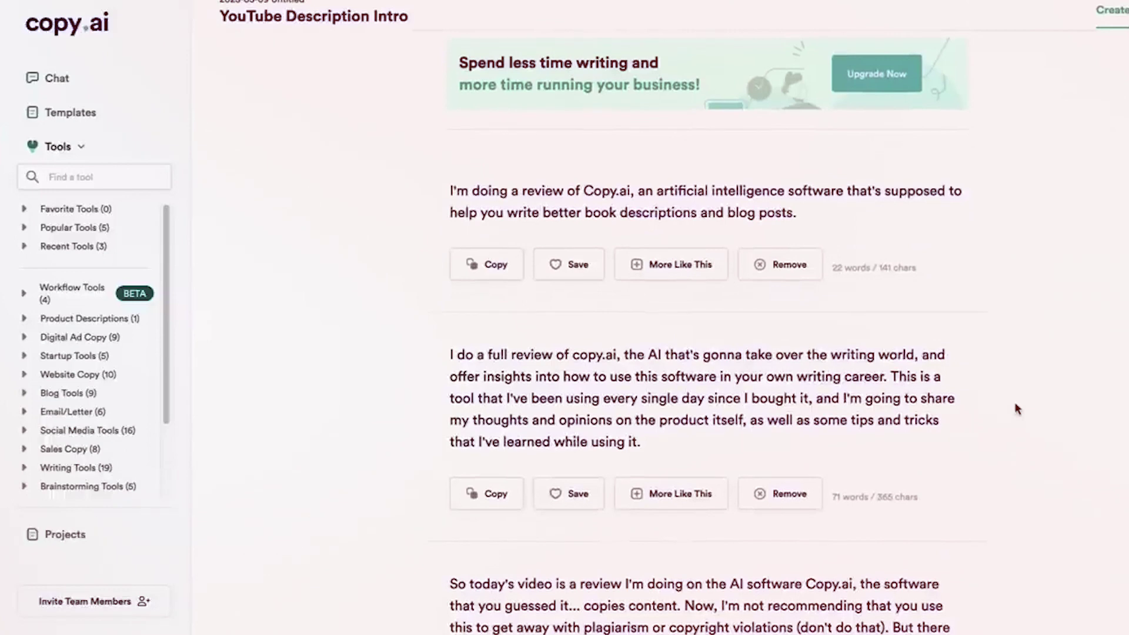
Scroll down through the generated YouTube description intros
{"action": "scroll", "coordinate": [1017, 408], "scroll_direction": "down", "scroll_amount": 2}
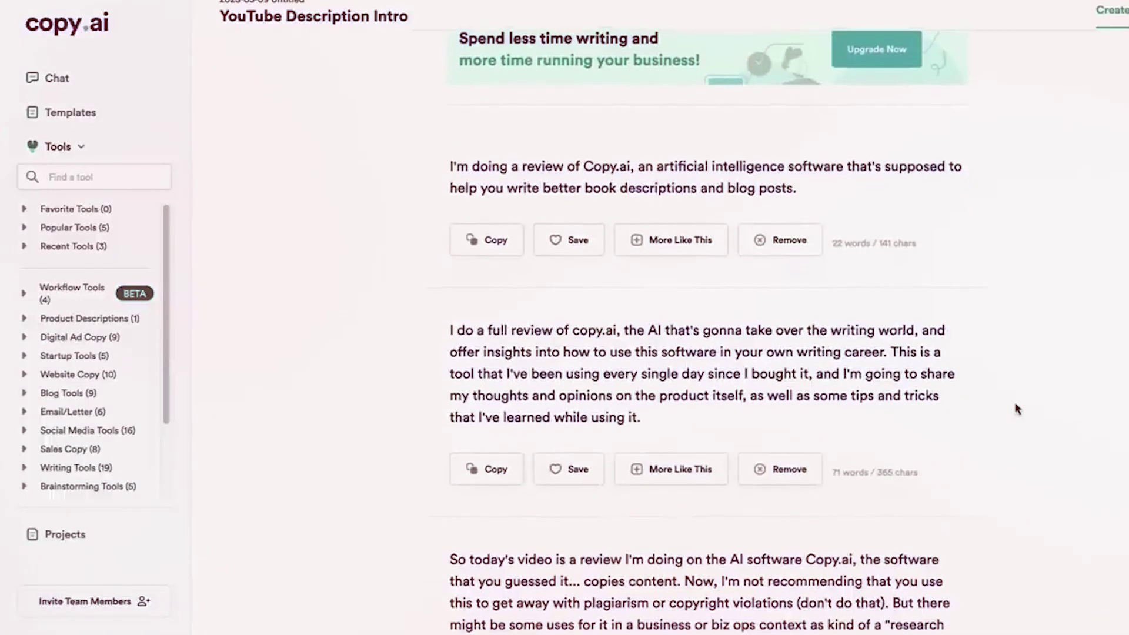
{"action": "scroll", "coordinate": [1017, 408], "scroll_direction": "down", "scroll_amount": 1}
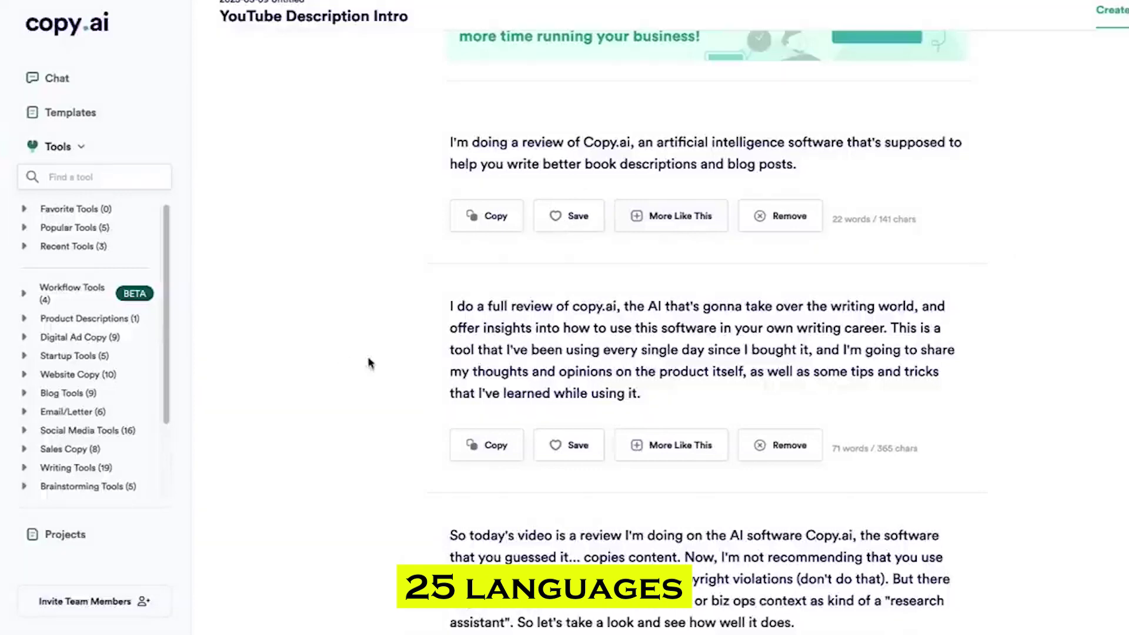
{"action": "scroll", "coordinate": [394, 364], "scroll_direction": "down", "scroll_amount": 3}
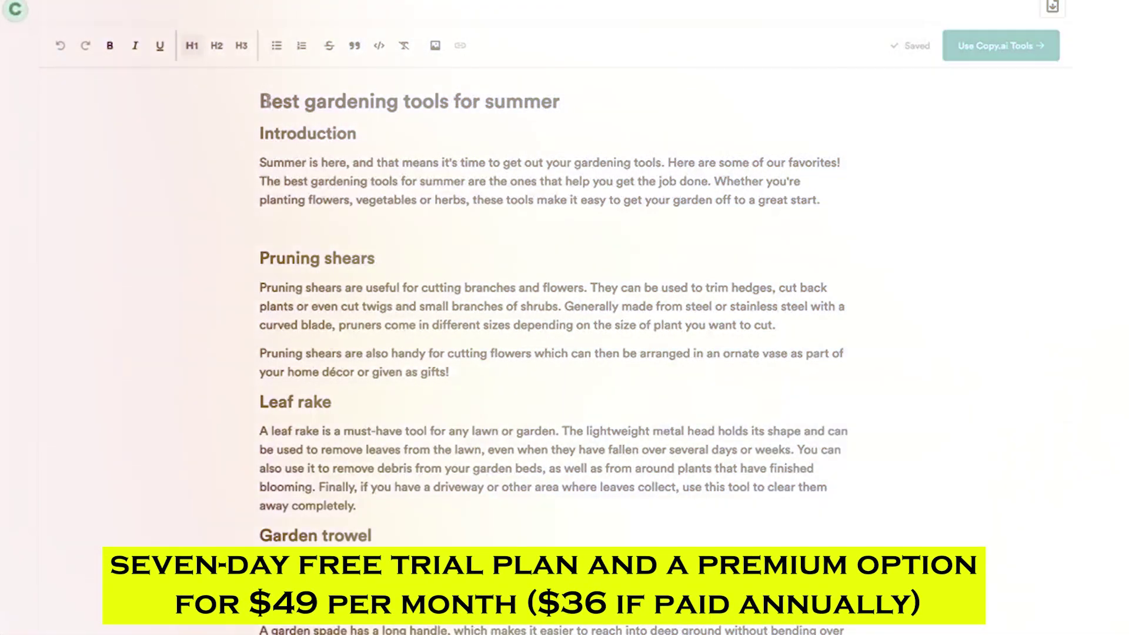
Select the title line of the 'Best gardening tools for summer' article
{"action": "triple_click", "coordinate": [580, 108]}
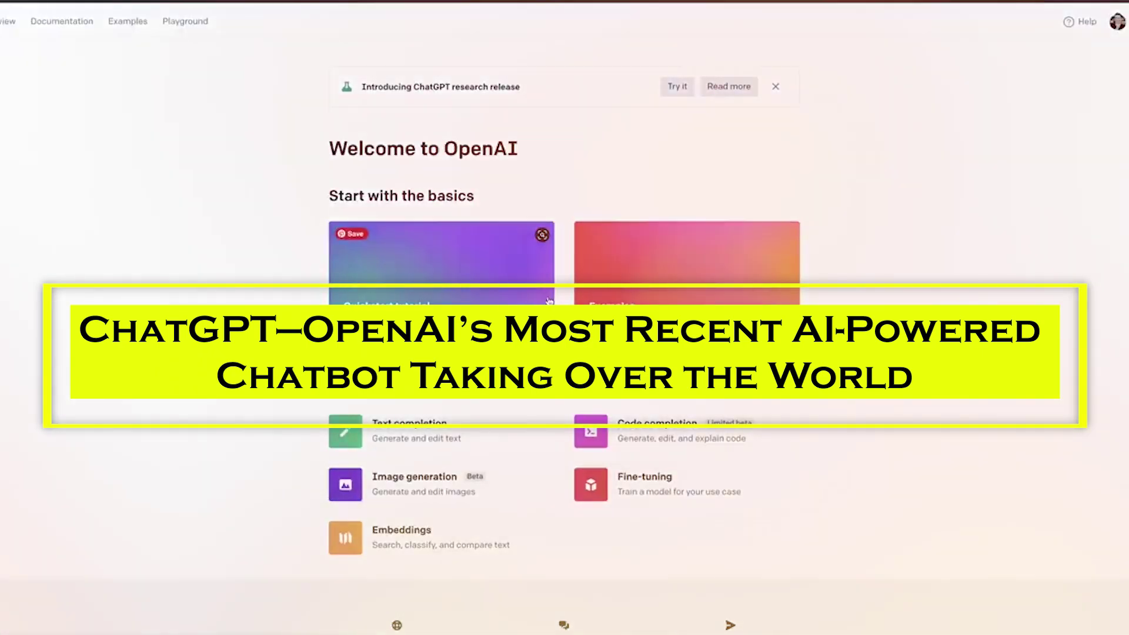
Open ChatGPT and highlight the follow-up corrections capability and the harmful or biased content limitation
{"action": "left_click", "coordinate": [677, 87]}
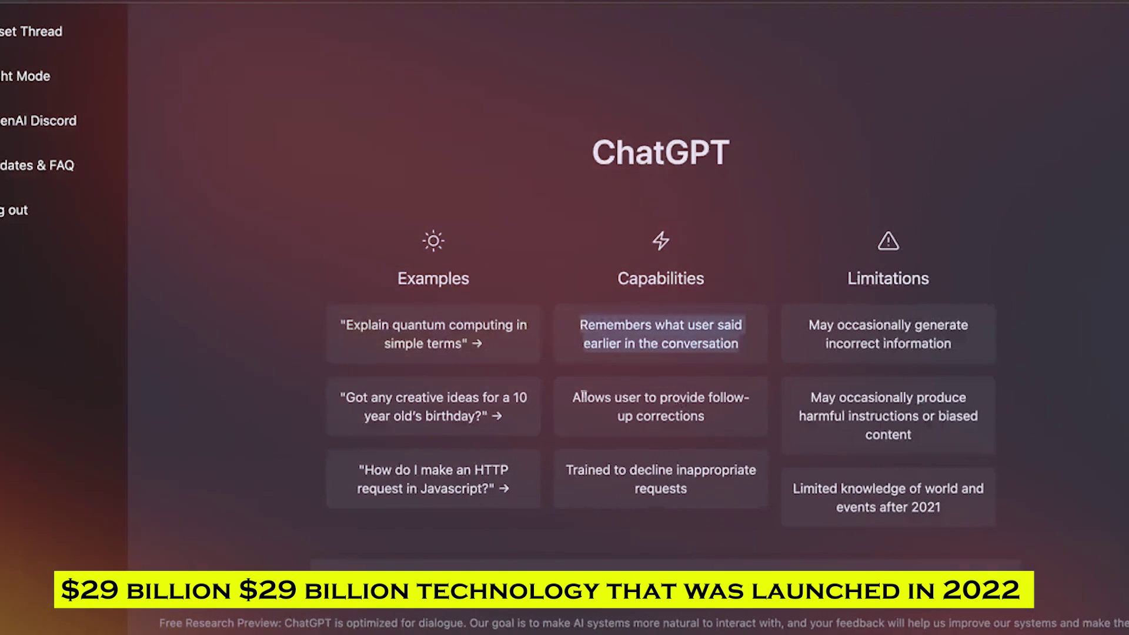
{"action": "left_click_drag", "start_coordinate": [572, 397], "coordinate": [718, 423]}
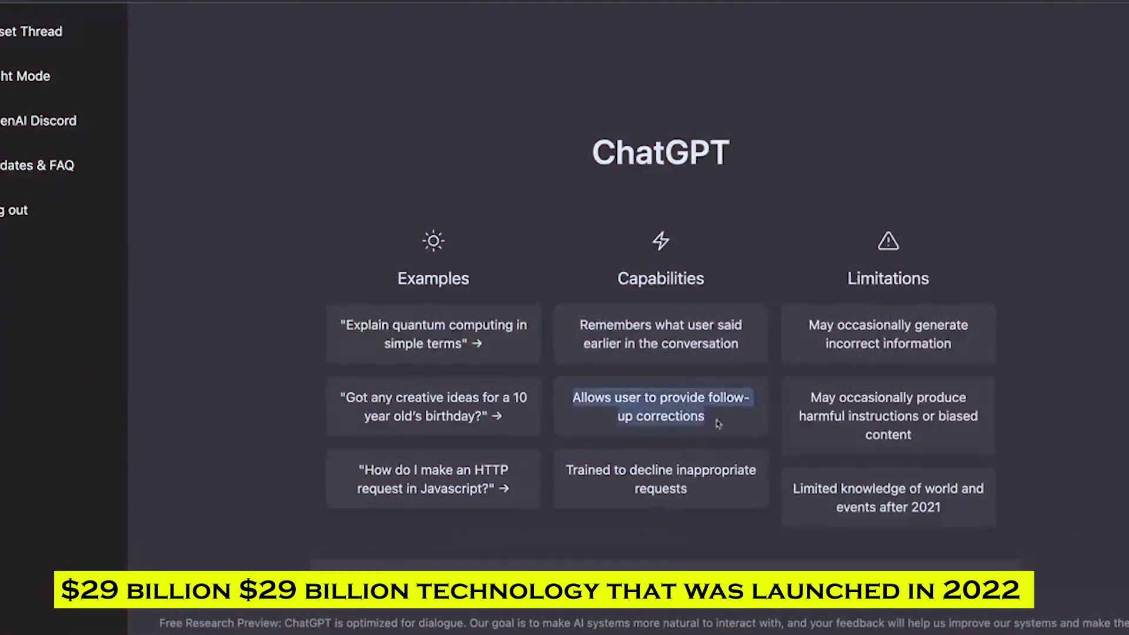
{"action": "left_click", "coordinate": [746, 484]}
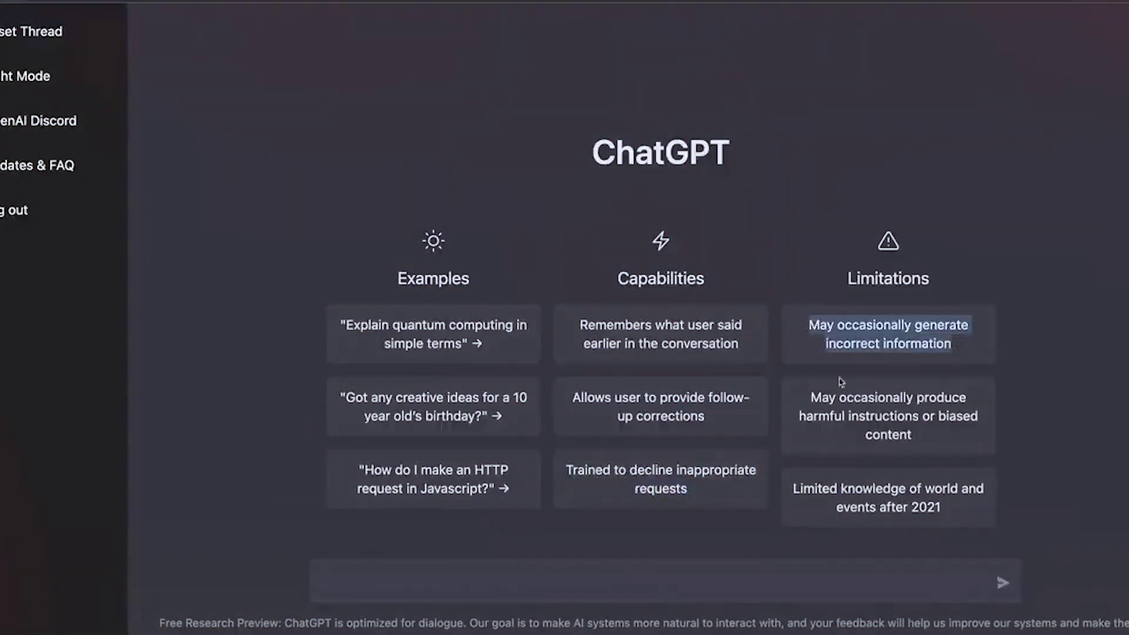
{"action": "left_click_drag", "start_coordinate": [810, 395], "coordinate": [954, 421]}
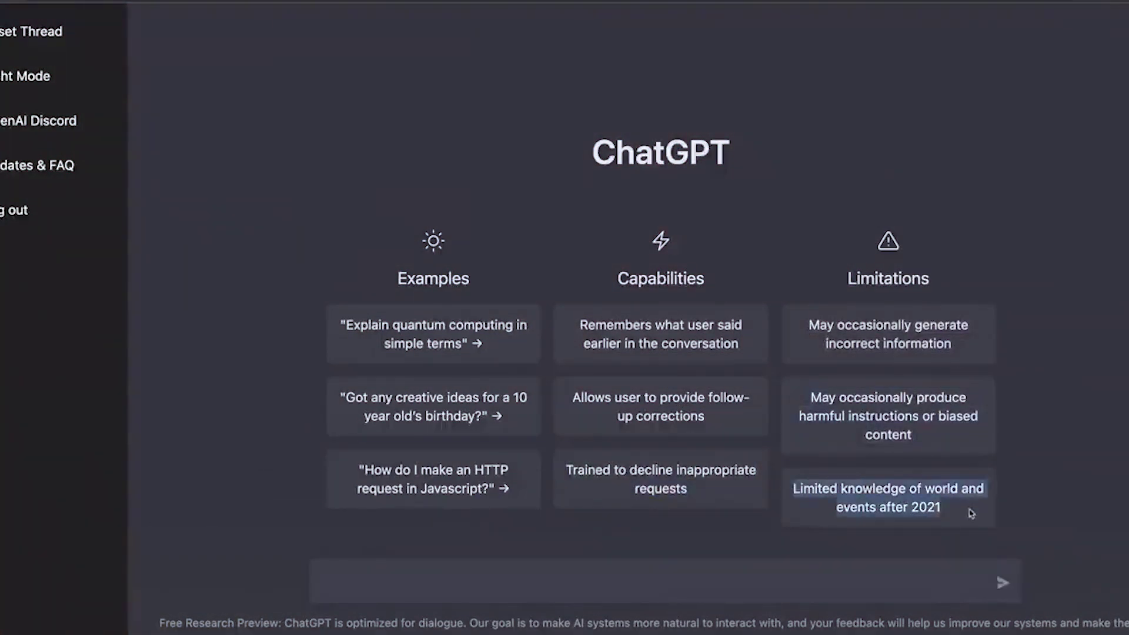
{"action": "left_click", "coordinate": [892, 511]}
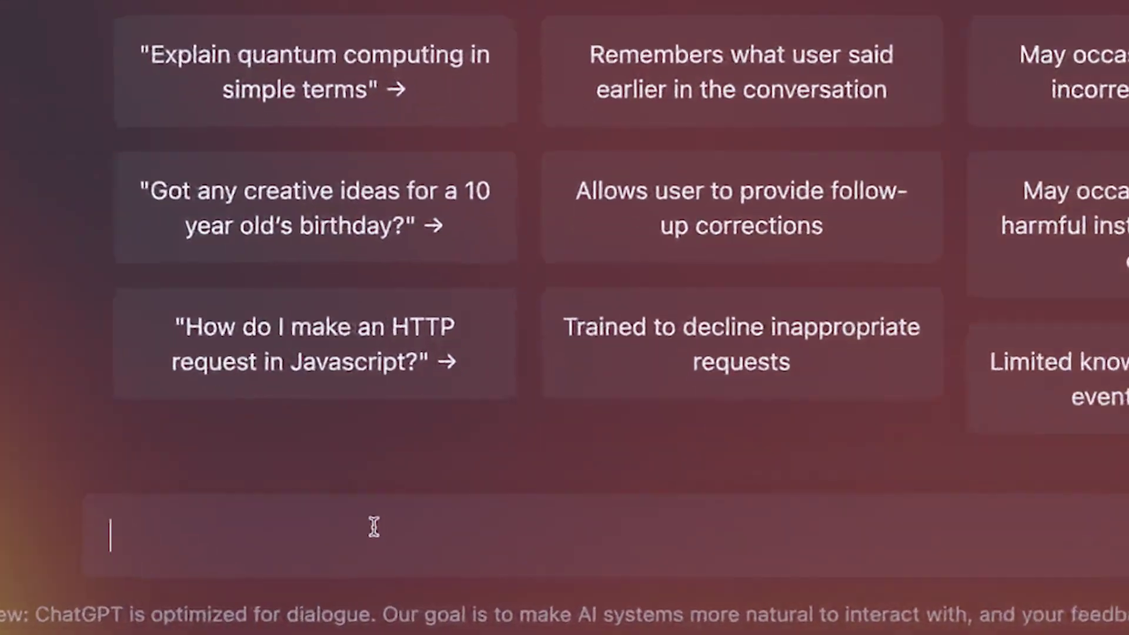
Ask ChatGPT 'What is typescript', then request a hello world function in TypeScript
{"action": "type", "text": "What is types"}
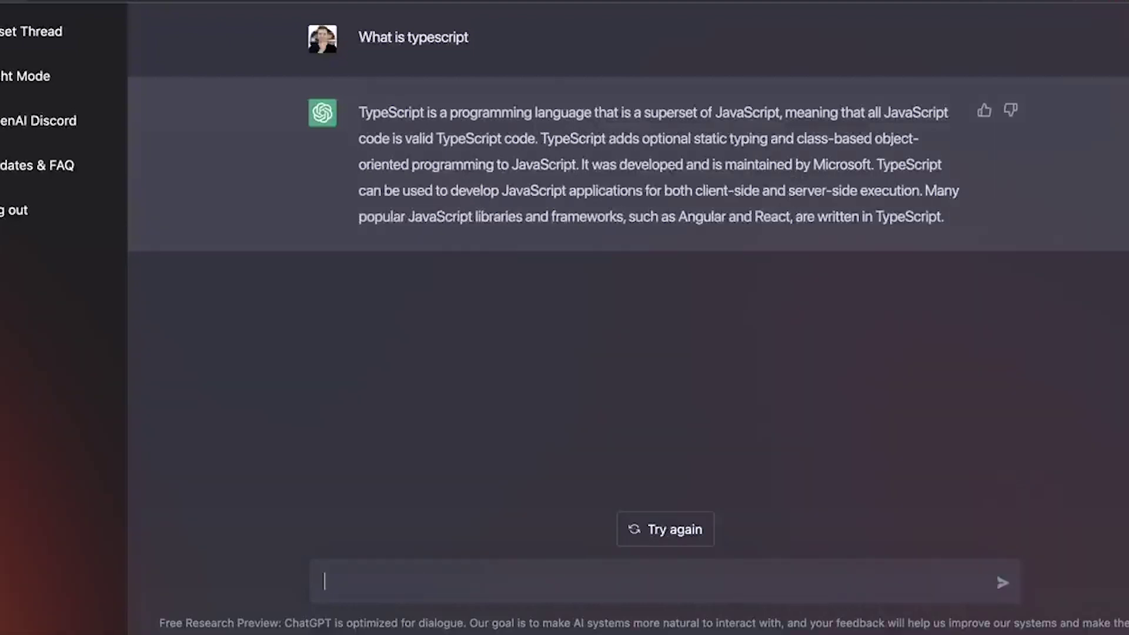
{"action": "type", "text": "f a "}
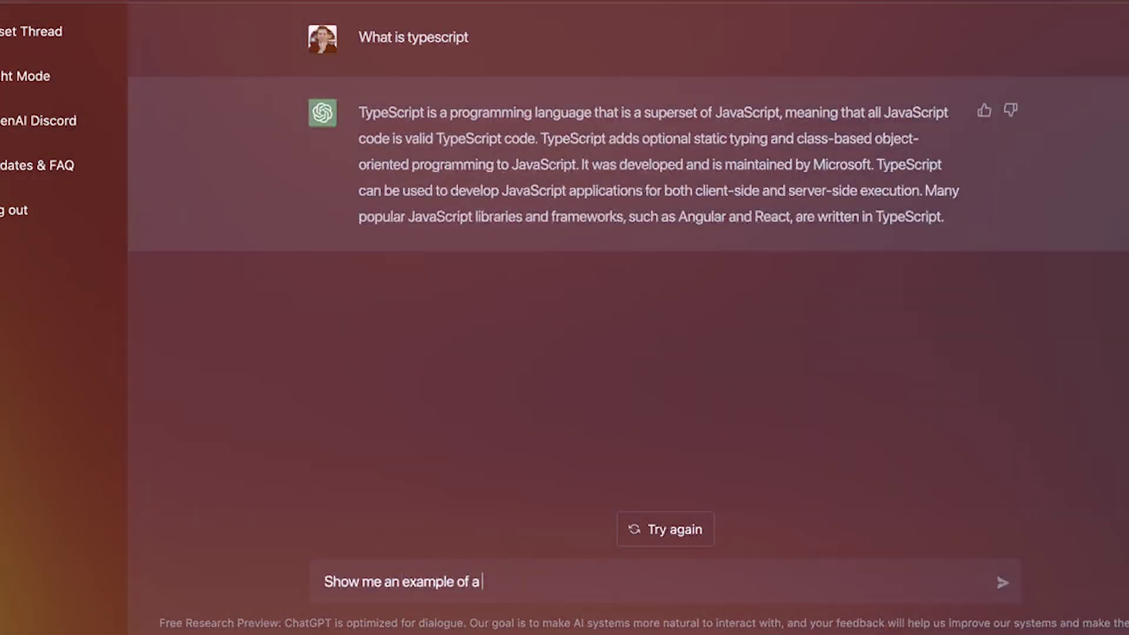
{"action": "type", "text": "hello world function "}
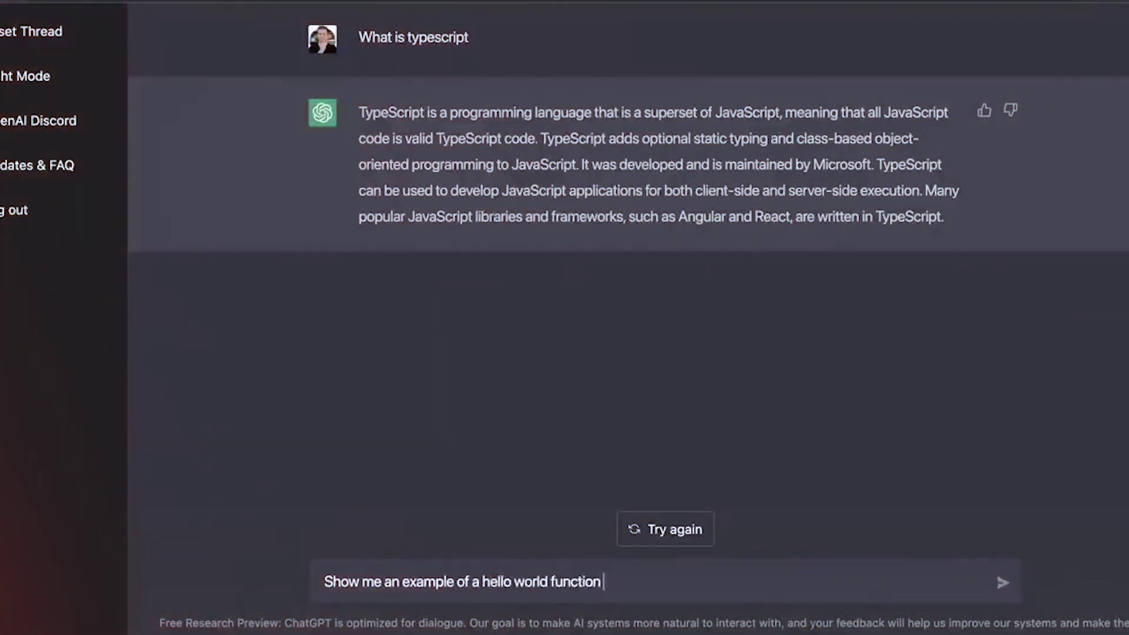
{"action": "type", "text": "in  typescript"}
{"action": "key", "text": "Return"}
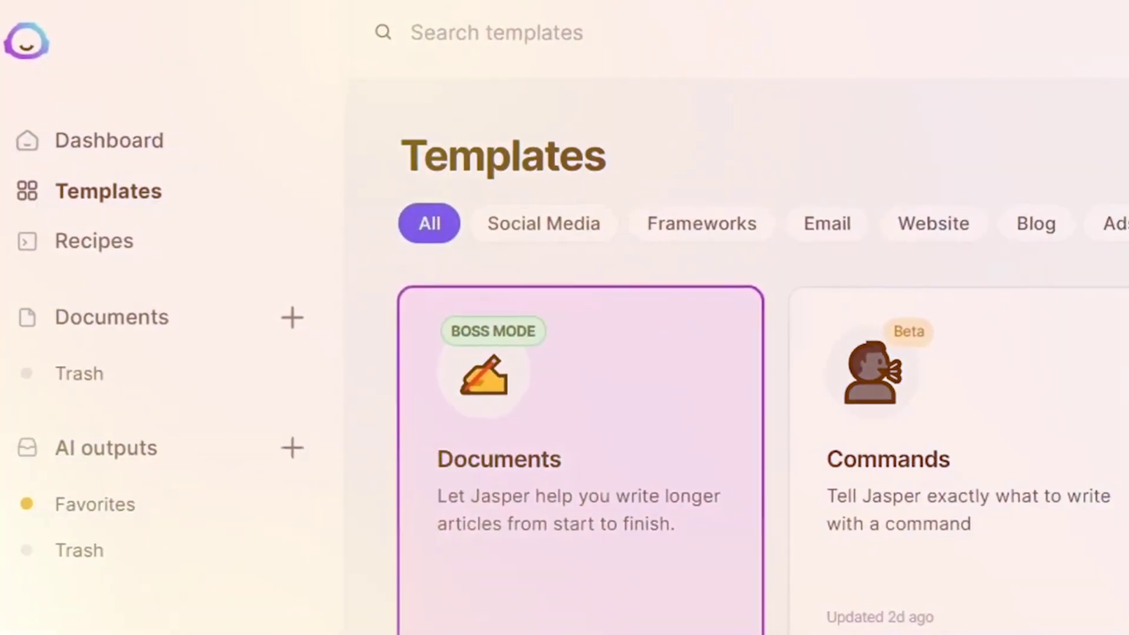
Scroll through Jasper's template cards, such as Google Ads and YouTube video, and back up
{"action": "scroll", "coordinate": [612, 411], "scroll_direction": "down", "scroll_amount": 10}
{"action": "scroll", "coordinate": [1120, 127], "scroll_direction": "down", "scroll_amount": 15}
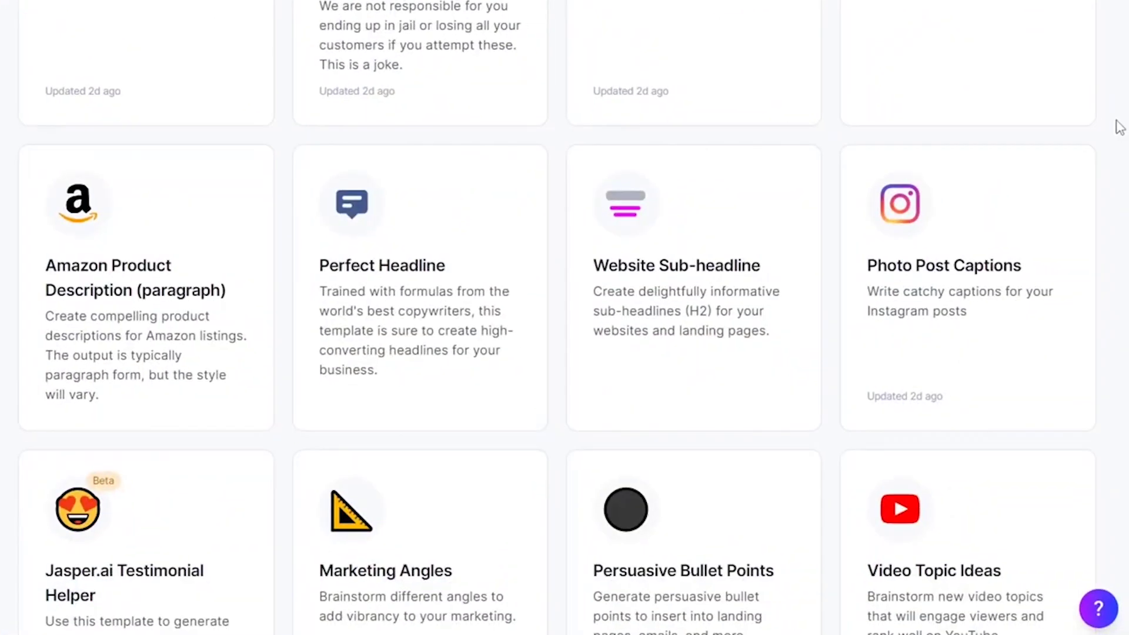
{"action": "scroll", "coordinate": [1119, 127], "scroll_direction": "down", "scroll_amount": 8}
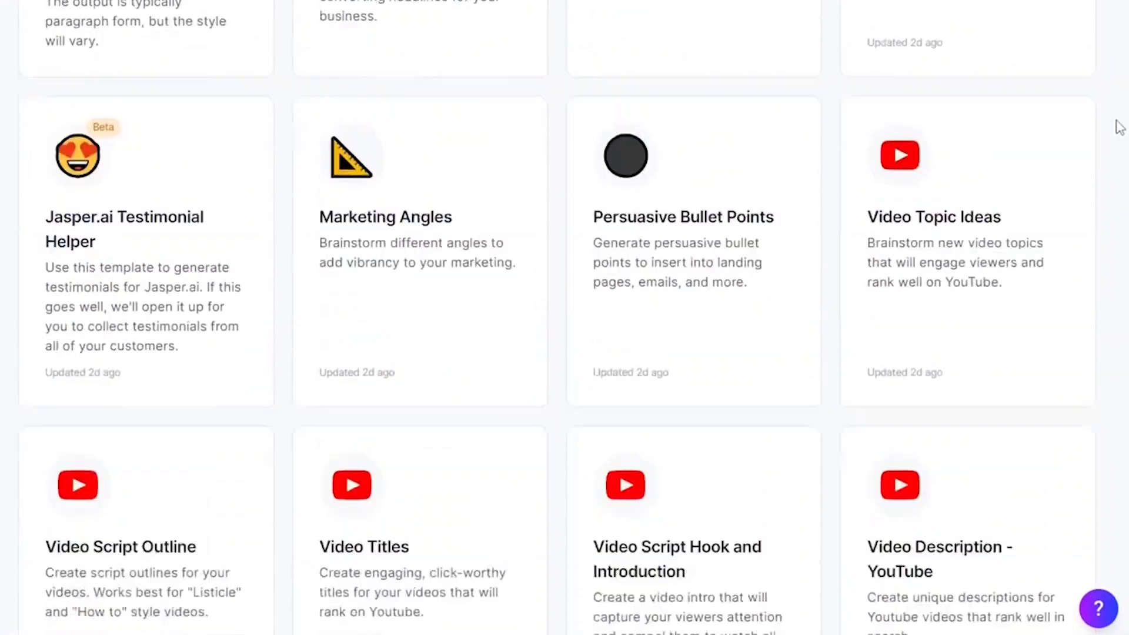
{"action": "scroll", "coordinate": [1117, 127], "scroll_direction": "down", "scroll_amount": 15}
{"action": "scroll", "coordinate": [1120, 163], "scroll_direction": "up", "scroll_amount": 20}
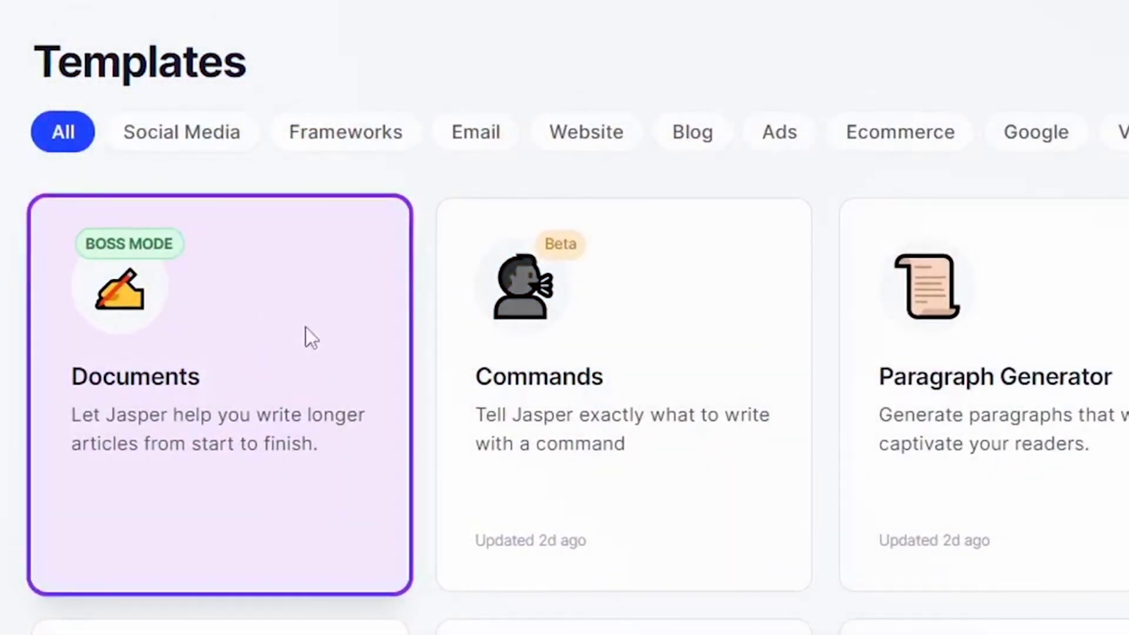
{"action": "left_click", "coordinate": [305, 336]}
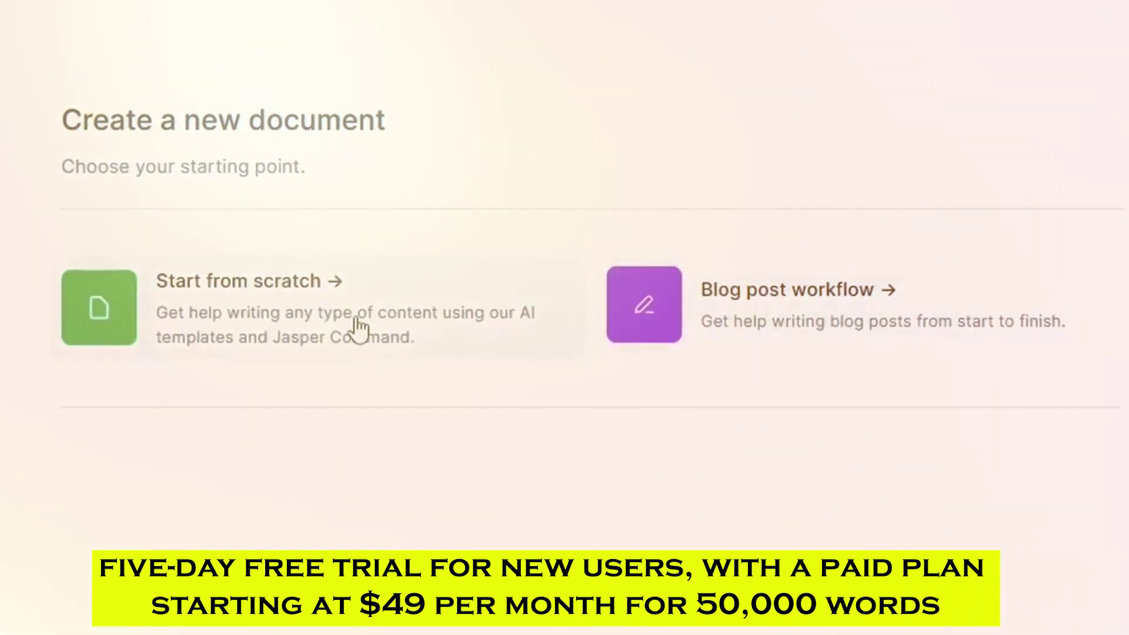
Start a blank untitled Jasper document with 'Start from scratch'
{"action": "left_click", "coordinate": [365, 327]}
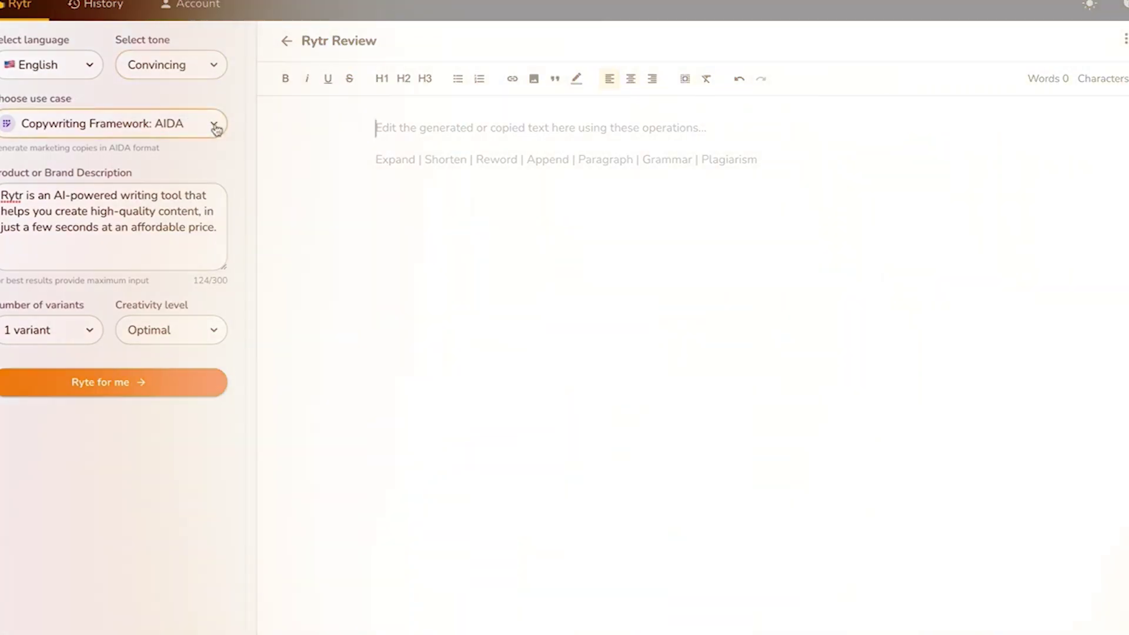
Browse Rytr's use-case list for Blog Idea & Outline, then edit the Rytr Review document title
{"action": "left_click", "coordinate": [214, 123]}
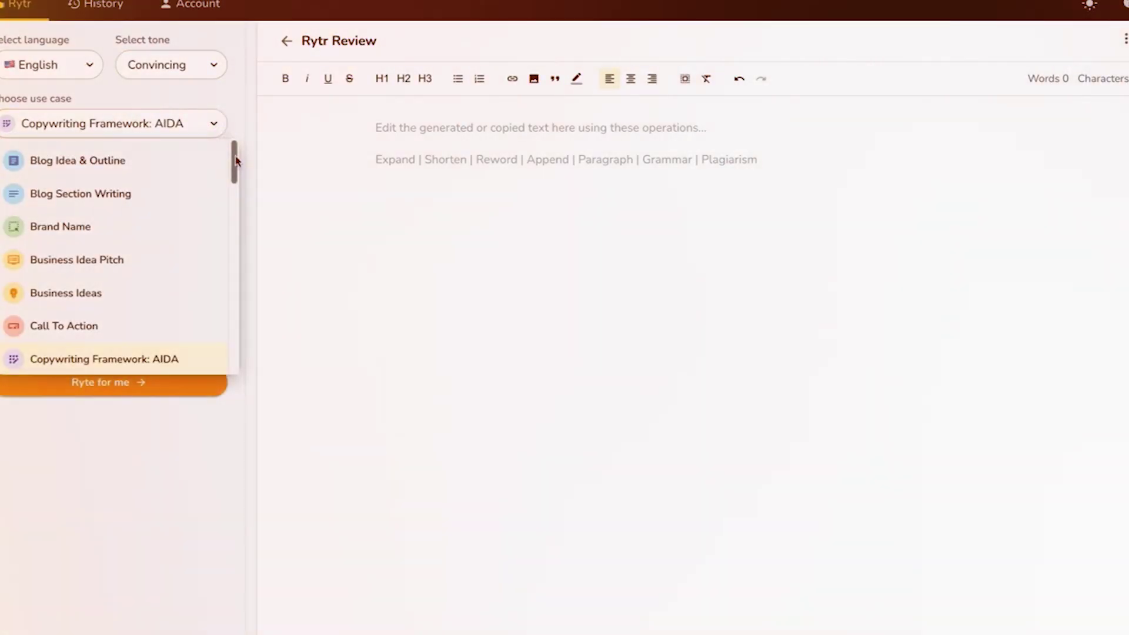
{"action": "mouse_move", "coordinate": [236, 160]}
{"action": "left_mouse_down"}
{"action": "mouse_move", "coordinate": [220, 311]}
{"action": "mouse_move", "coordinate": [247, 147]}
{"action": "left_mouse_up"}
{"action": "left_click", "coordinate": [234, 103]}
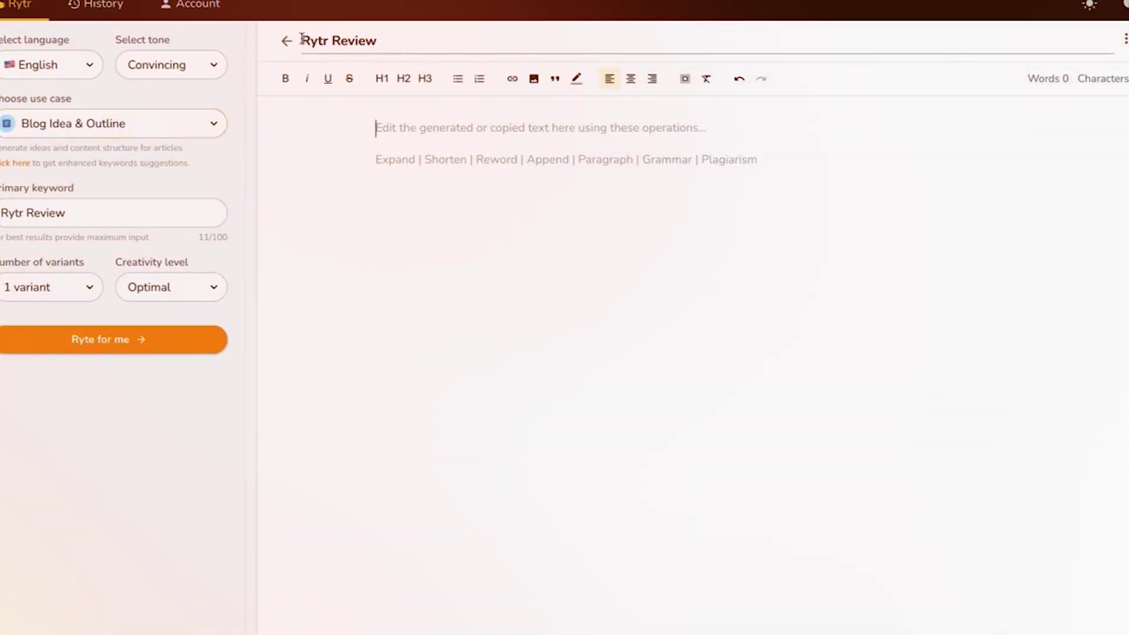
{"action": "left_click", "coordinate": [327, 39]}
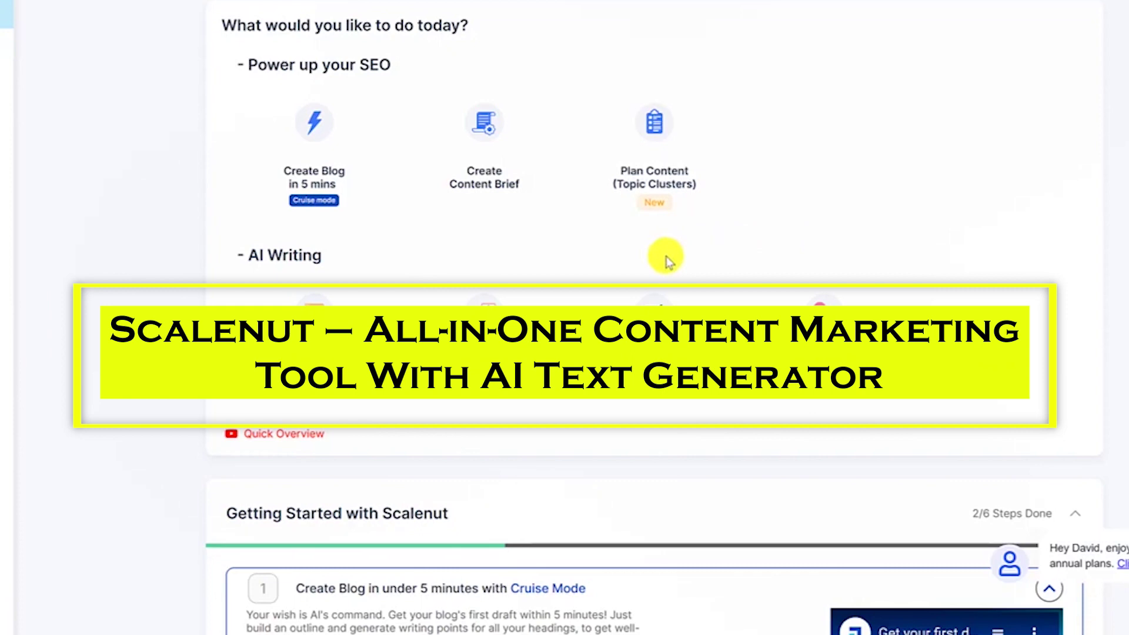
Scroll through Scalenut's AI template grid to browse the available templates
{"action": "scroll", "coordinate": [495, 264], "scroll_direction": "down", "scroll_amount": 1}
{"action": "scroll", "coordinate": [465, 246], "scroll_direction": "up", "scroll_amount": 1}
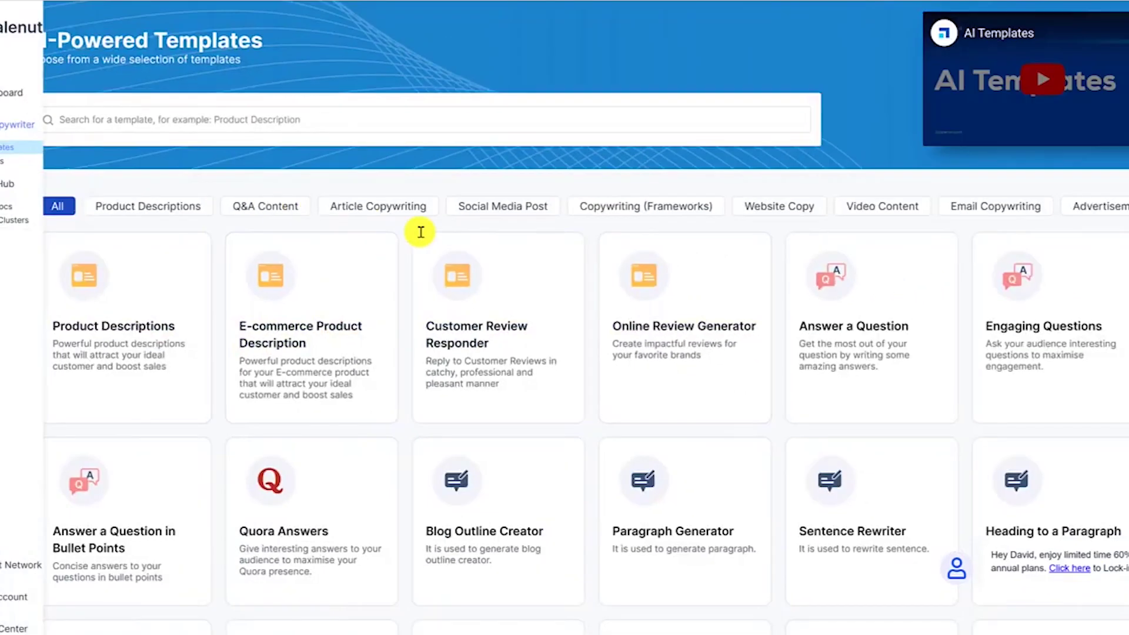
{"action": "scroll", "coordinate": [839, 308], "scroll_direction": "down", "scroll_amount": 8}
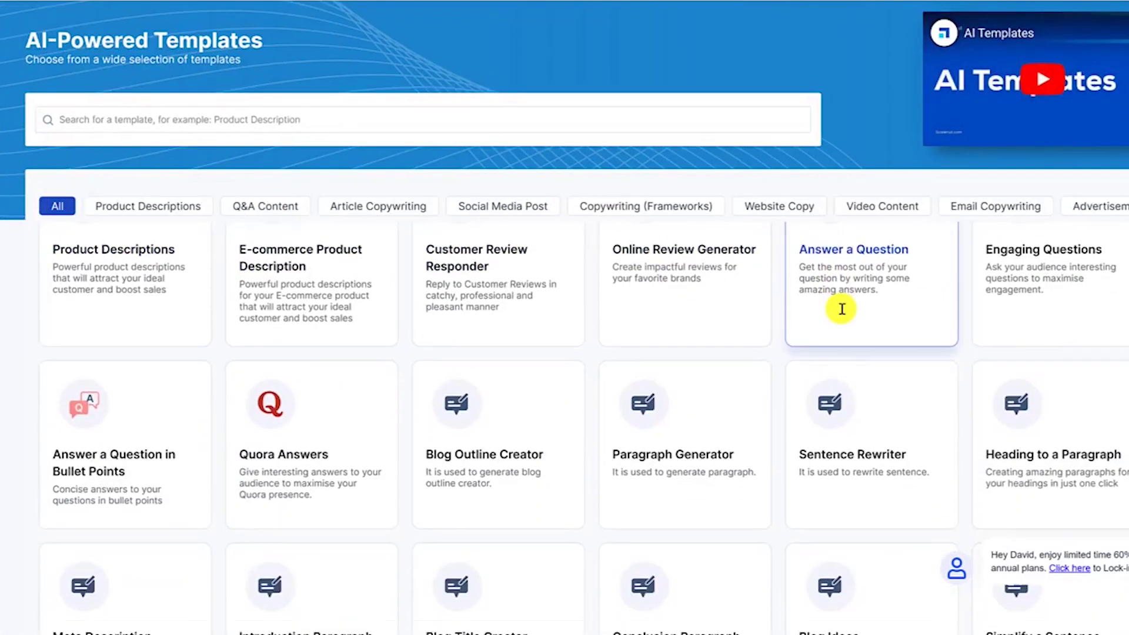
{"action": "scroll", "coordinate": [842, 311], "scroll_direction": "down", "scroll_amount": 7}
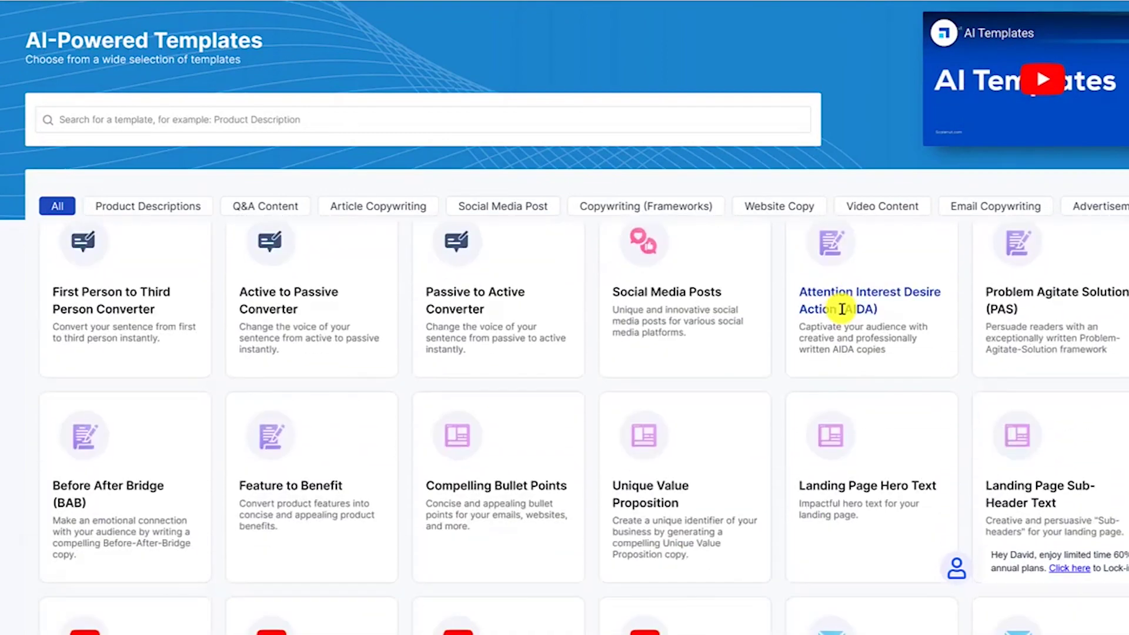
{"action": "scroll", "coordinate": [843, 308], "scroll_direction": "down", "scroll_amount": 4}
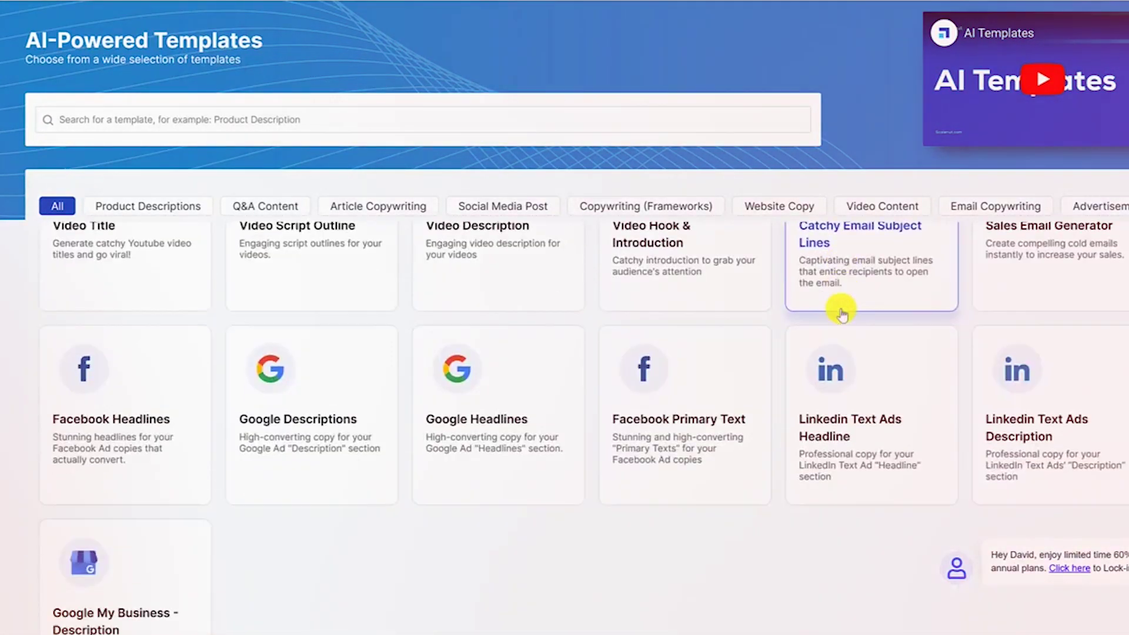
{"action": "scroll", "coordinate": [612, 383], "scroll_direction": "up", "scroll_amount": 15}
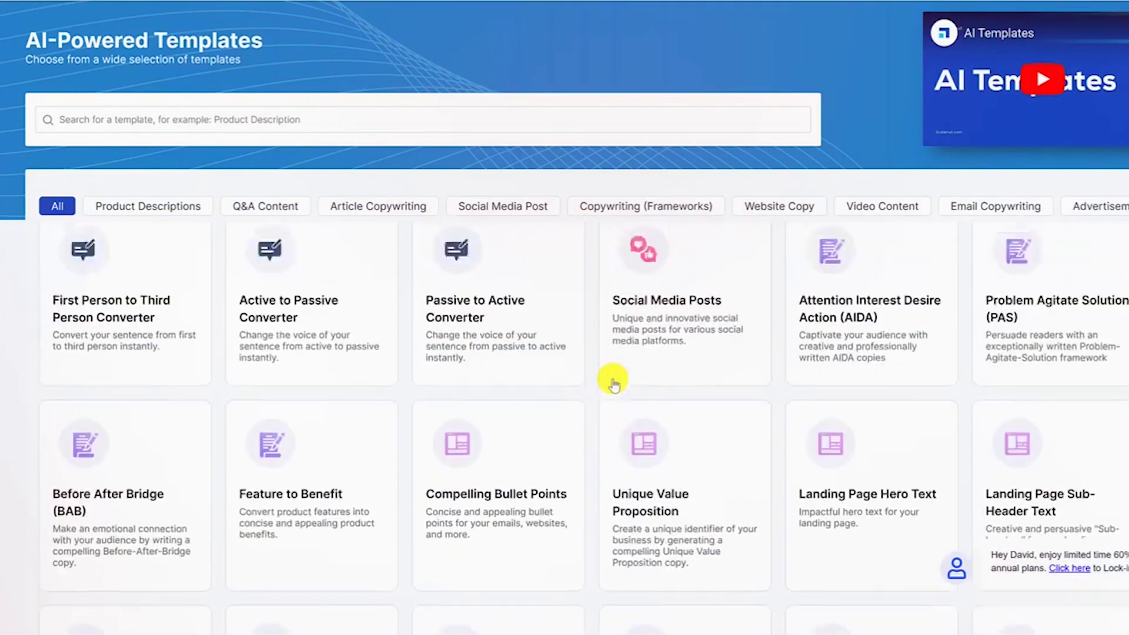
Filter templates by Q&A Content, Social Media Post, Copywriting (Frameworks), then Video Content
{"action": "left_click", "coordinate": [278, 210]}
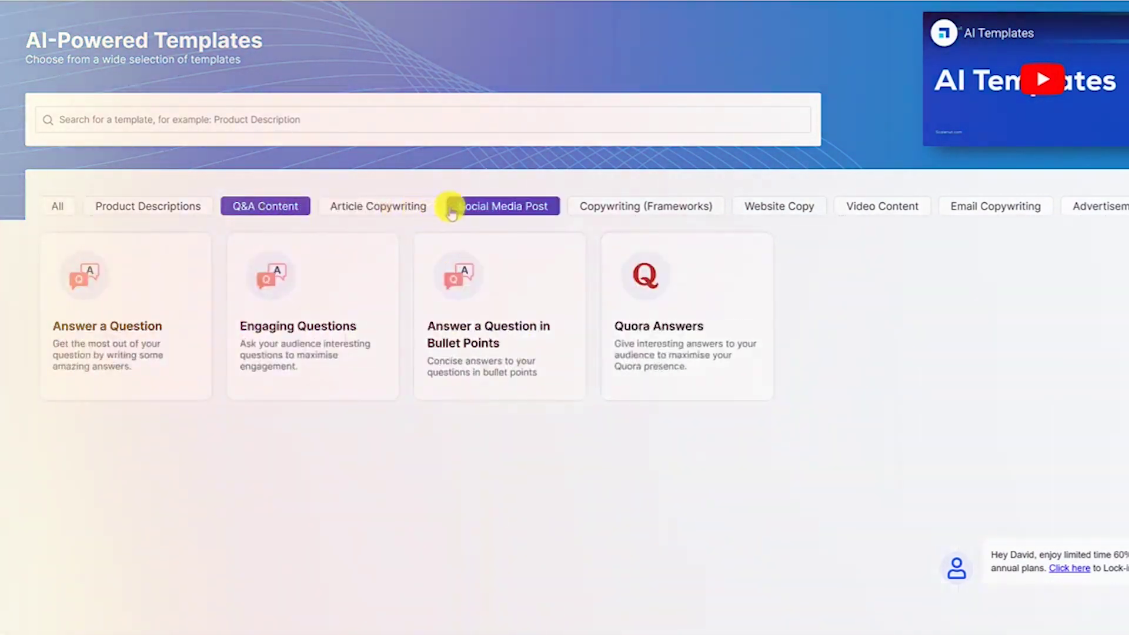
{"action": "left_click", "coordinate": [506, 206]}
{"action": "left_click", "coordinate": [643, 206]}
{"action": "left_click", "coordinate": [882, 206]}
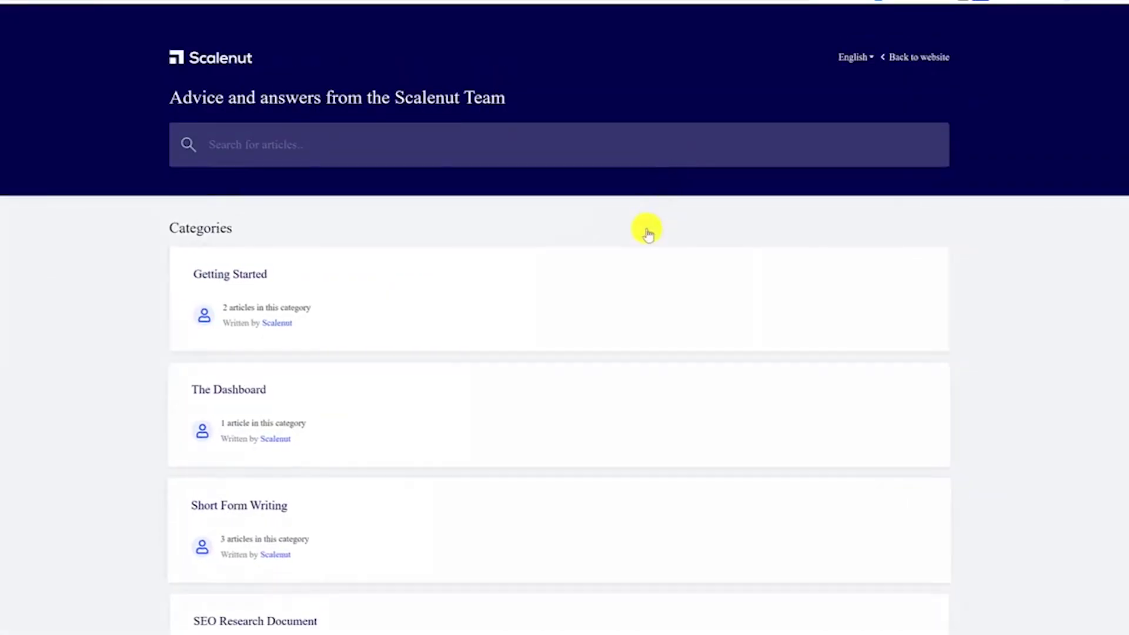
Switch Scalenut's plan pricing to Billed Monthly to show the $29, $79 and $149 plans
{"action": "scroll", "coordinate": [535, 503], "scroll_direction": "down", "scroll_amount": 8}
{"action": "scroll", "coordinate": [528, 519], "scroll_direction": "up", "scroll_amount": 2}
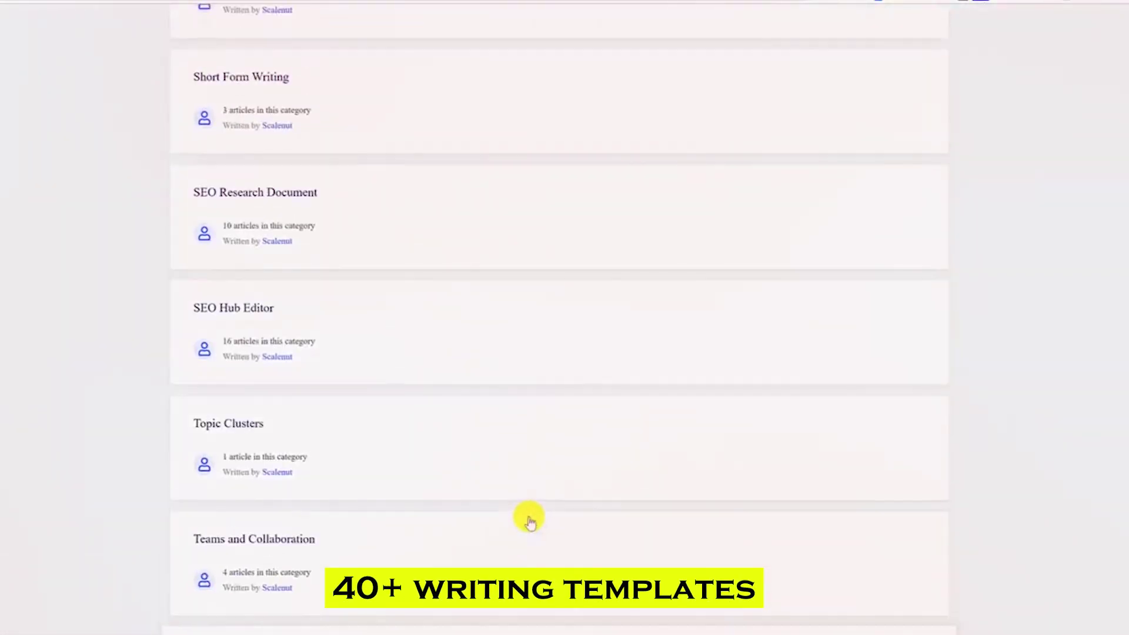
{"action": "scroll", "coordinate": [530, 520], "scroll_direction": "up", "scroll_amount": 7}
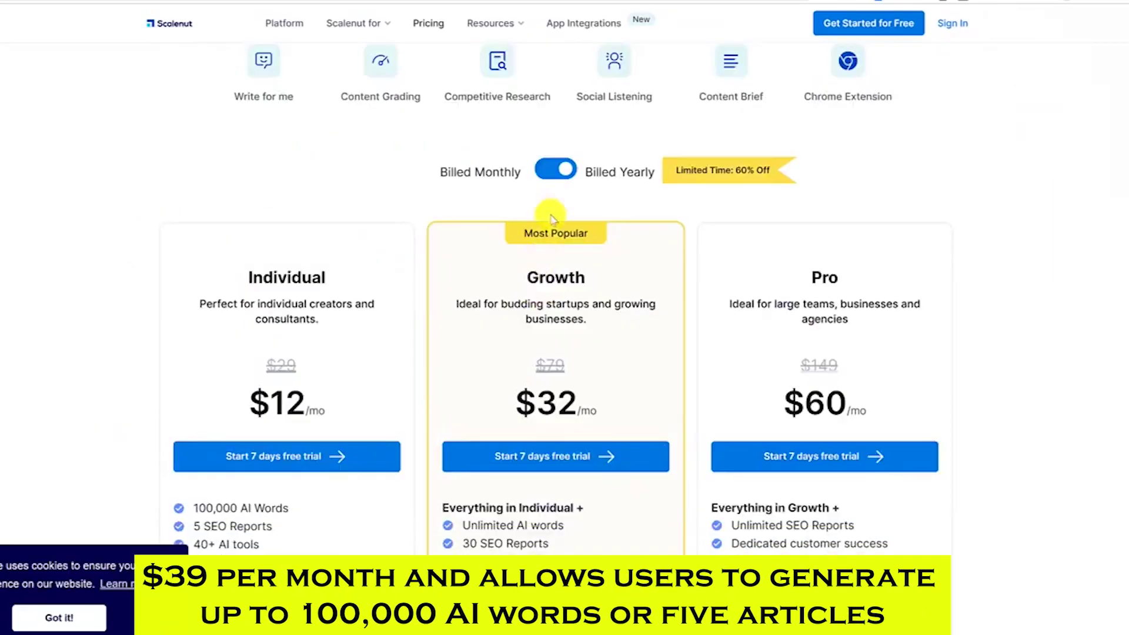
{"action": "left_click", "coordinate": [560, 171]}
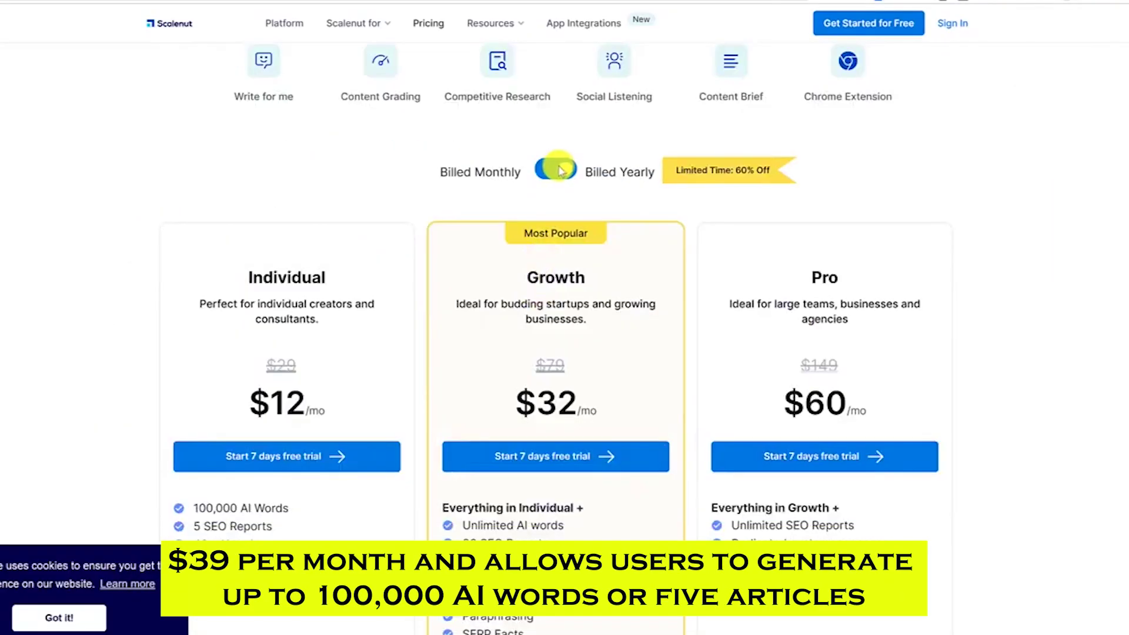
{"action": "left_click", "coordinate": [552, 172]}
{"action": "scroll", "coordinate": [517, 200], "scroll_direction": "down", "scroll_amount": 1}
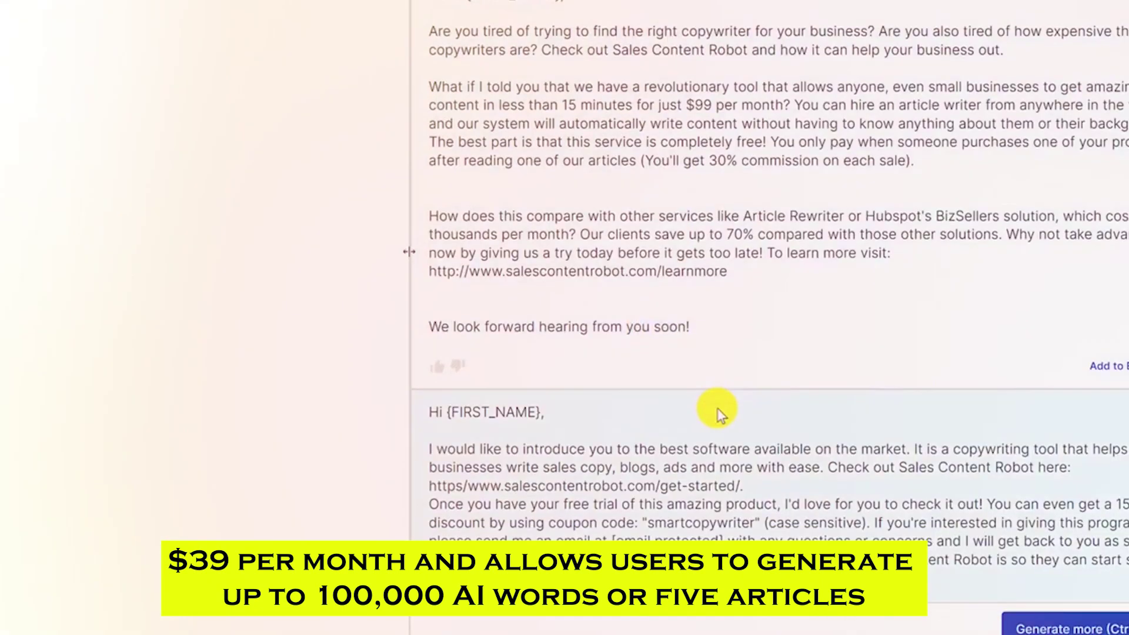
{"action": "scroll", "coordinate": [718, 411], "scroll_direction": "down", "scroll_amount": 2}
{"action": "scroll", "coordinate": [718, 411], "scroll_direction": "up", "scroll_amount": 5}
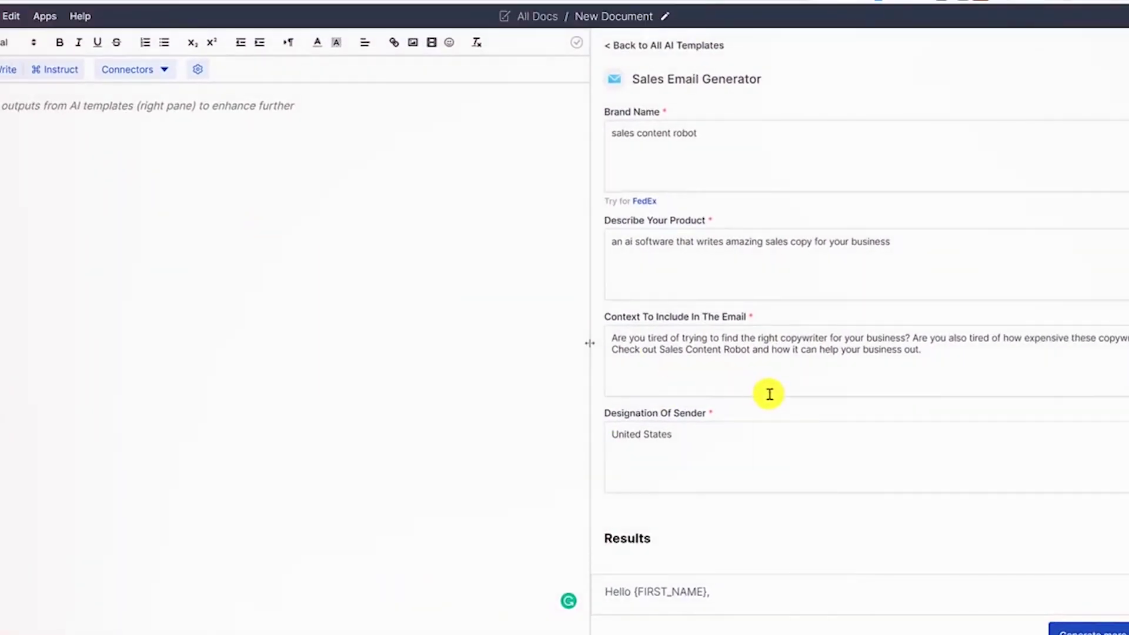
Scroll the template pane down to Results to read the generated sales emails
{"action": "scroll", "coordinate": [769, 394], "scroll_direction": "down", "scroll_amount": 8}
{"action": "scroll", "coordinate": [769, 394], "scroll_direction": "up", "scroll_amount": 1}
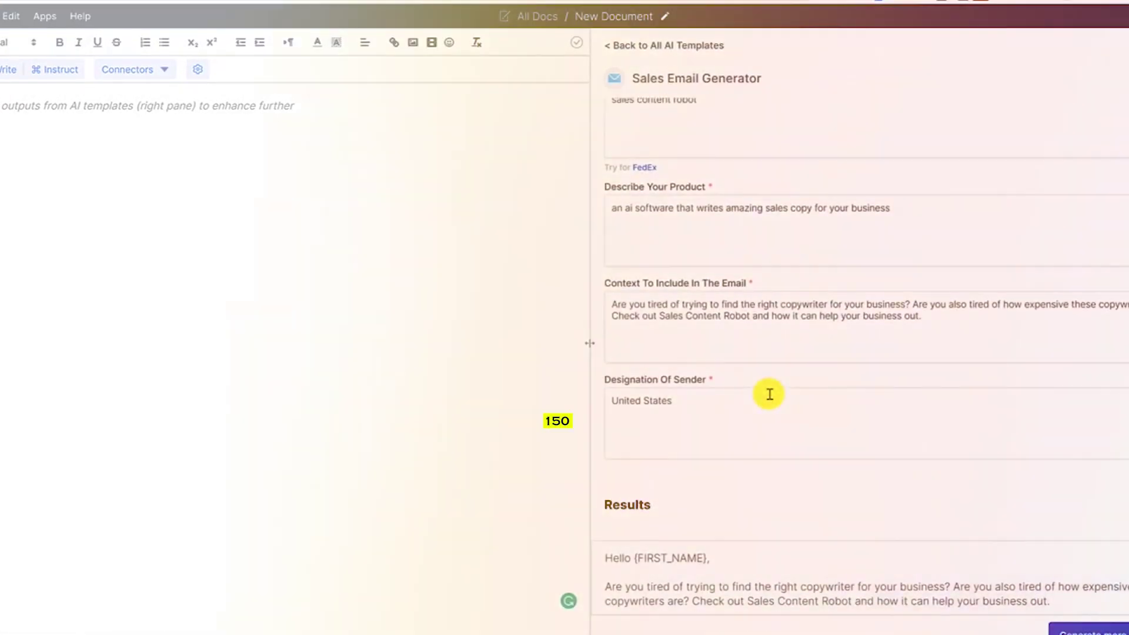
{"action": "scroll", "coordinate": [769, 394], "scroll_direction": "down", "scroll_amount": 6}
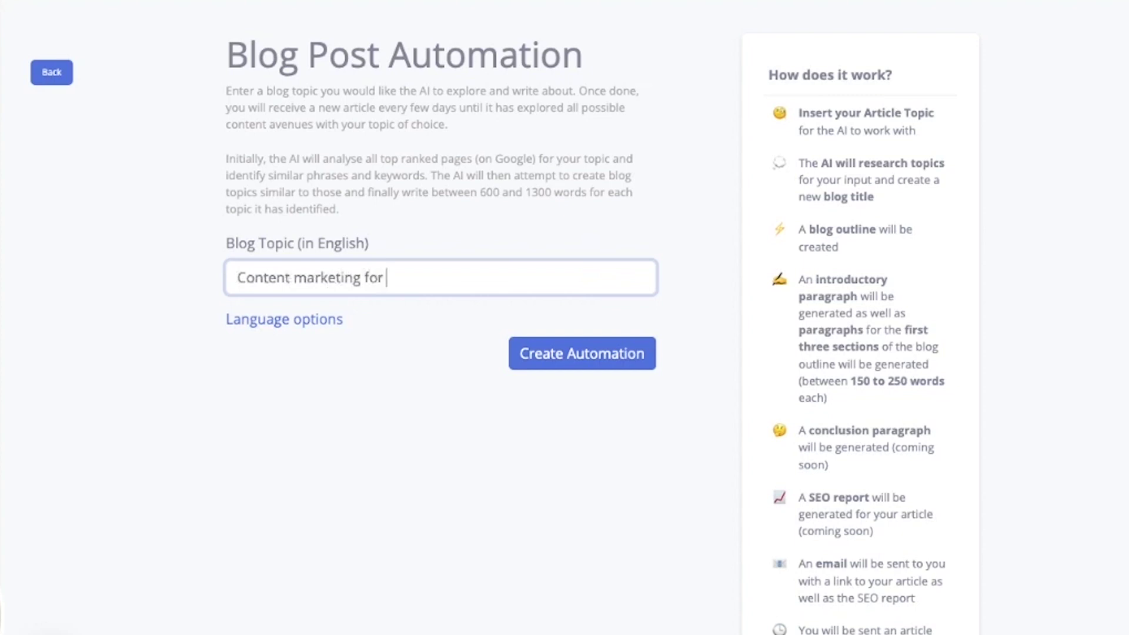
Complete the blog topic 'Content marketing for small business' and show the translation service choices
{"action": "type", "text": "ll business"}
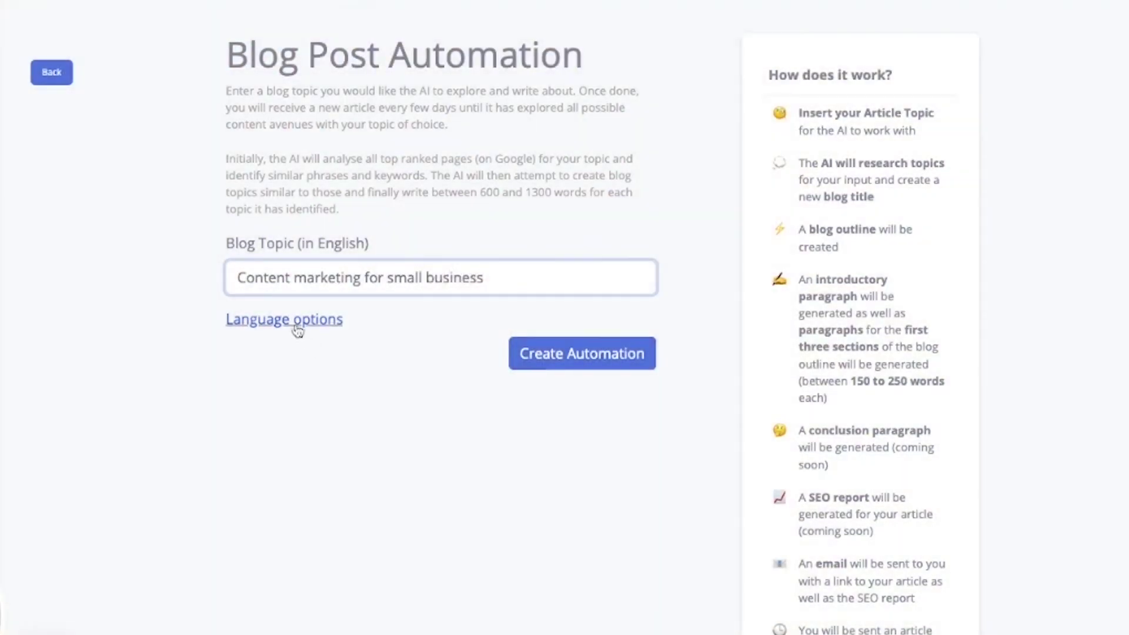
{"action": "left_click", "coordinate": [297, 322]}
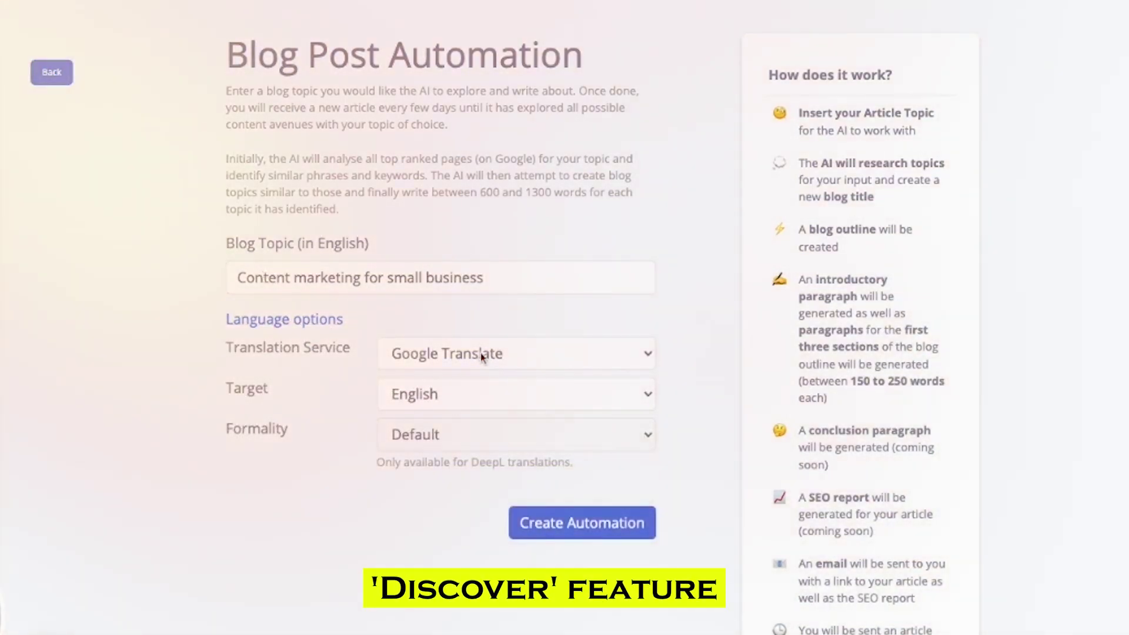
{"action": "left_click", "coordinate": [473, 361]}
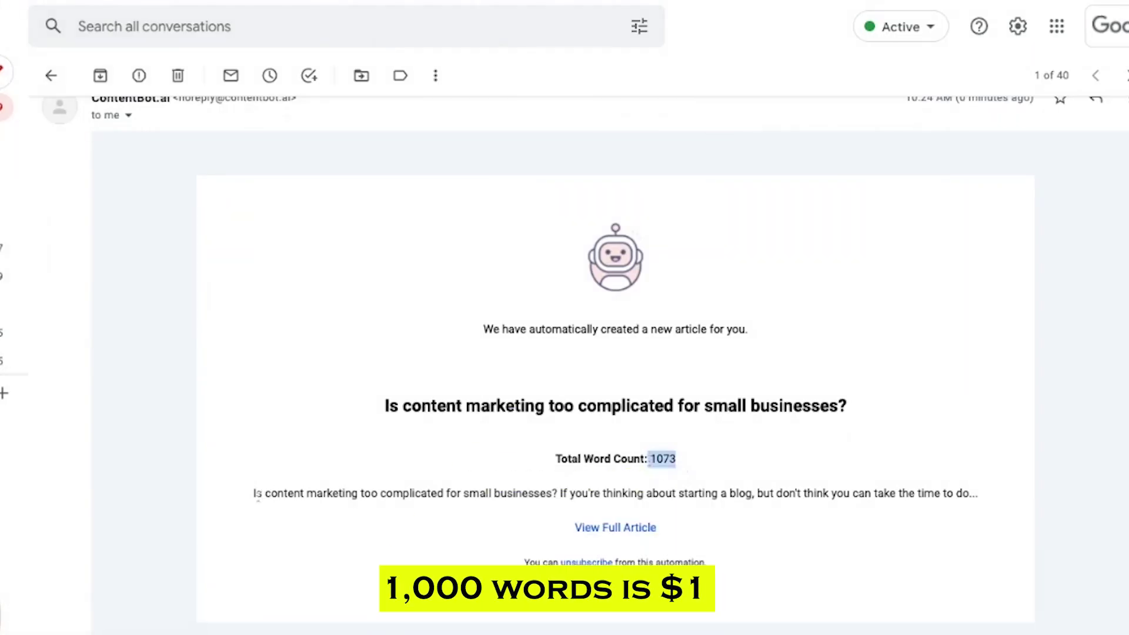
Clear the highlight on the word count in the ContentBot notification email
{"action": "left_click", "coordinate": [405, 499]}
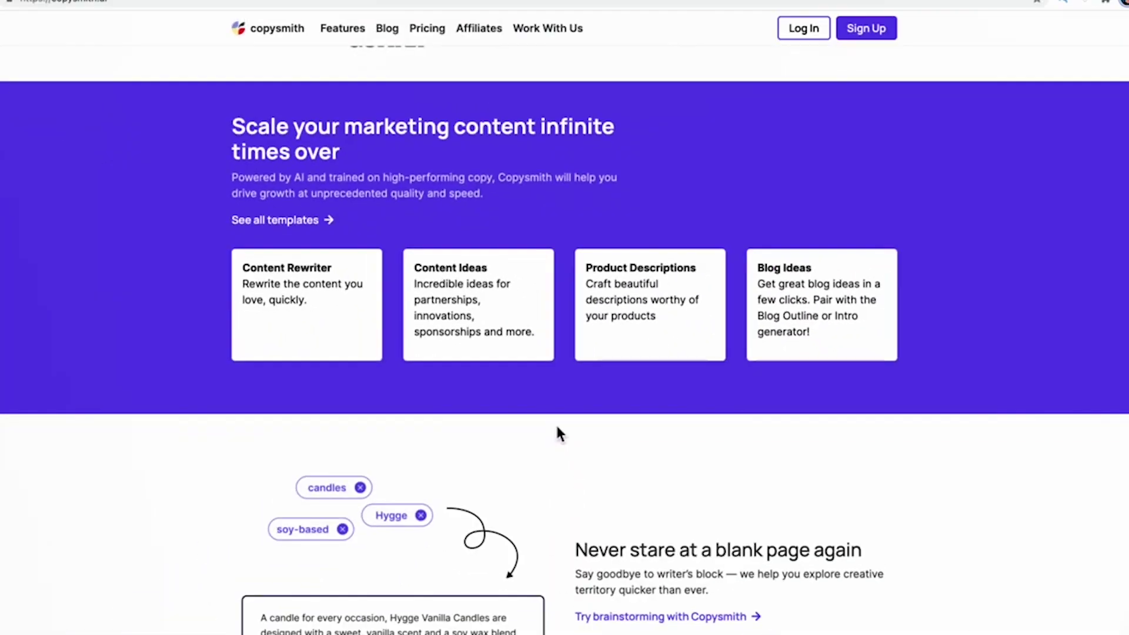
Scroll down the Copysmith homepage past its templates and testimonials
{"action": "scroll", "coordinate": [559, 434], "scroll_direction": "down", "scroll_amount": 3}
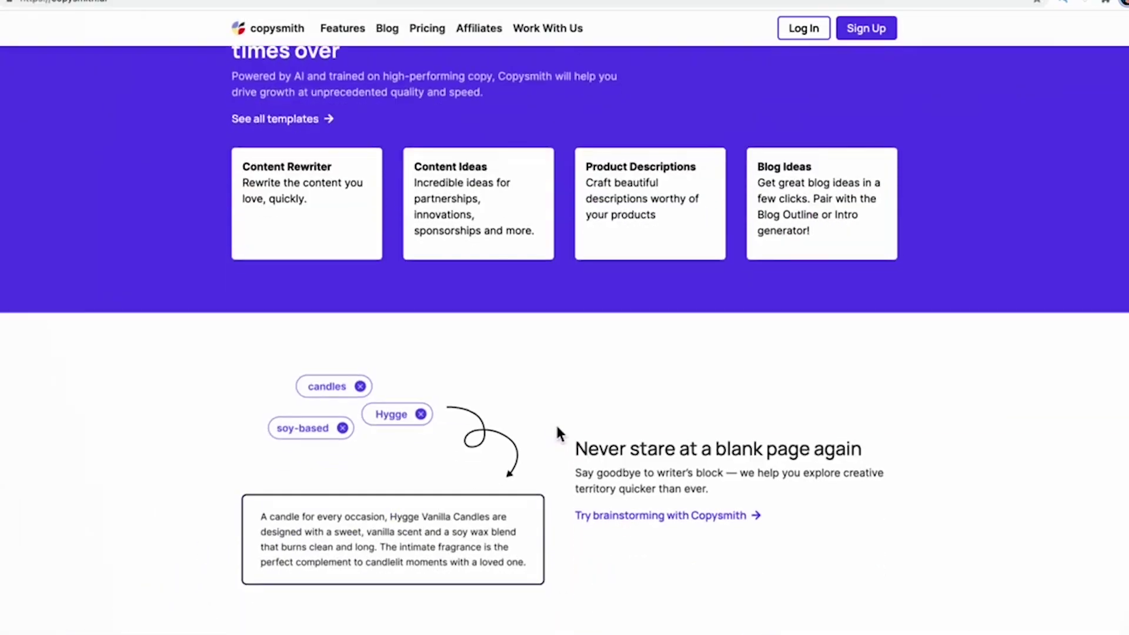
{"action": "scroll", "coordinate": [559, 434], "scroll_direction": "down", "scroll_amount": 10}
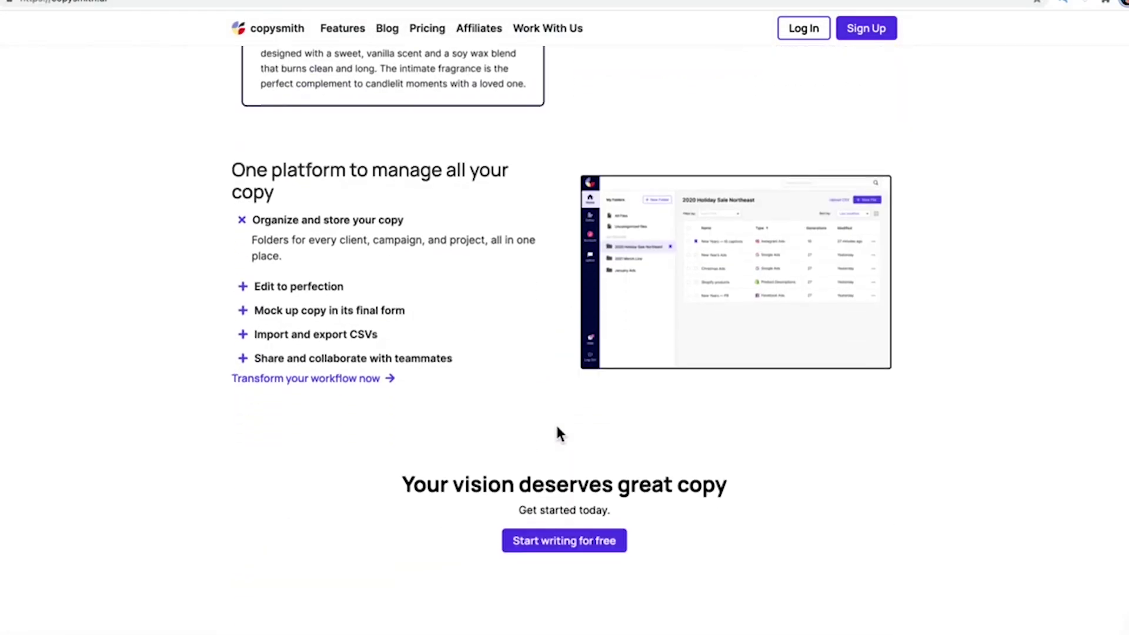
{"action": "scroll", "coordinate": [559, 434], "scroll_direction": "down", "scroll_amount": 5}
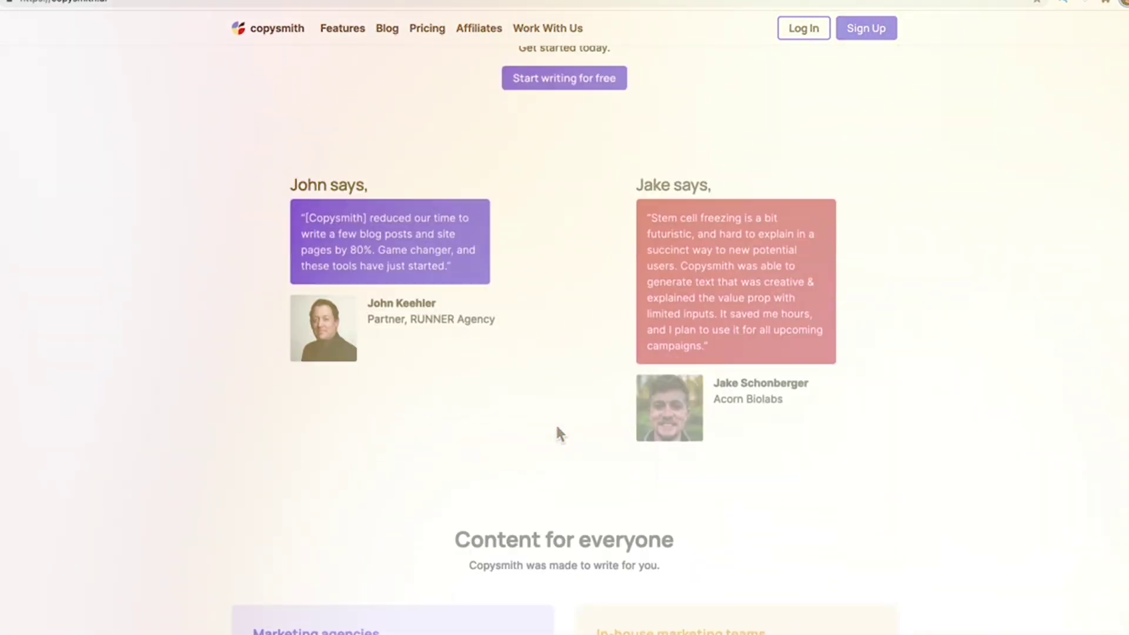
{"action": "scroll", "coordinate": [559, 434], "scroll_direction": "down", "scroll_amount": 1}
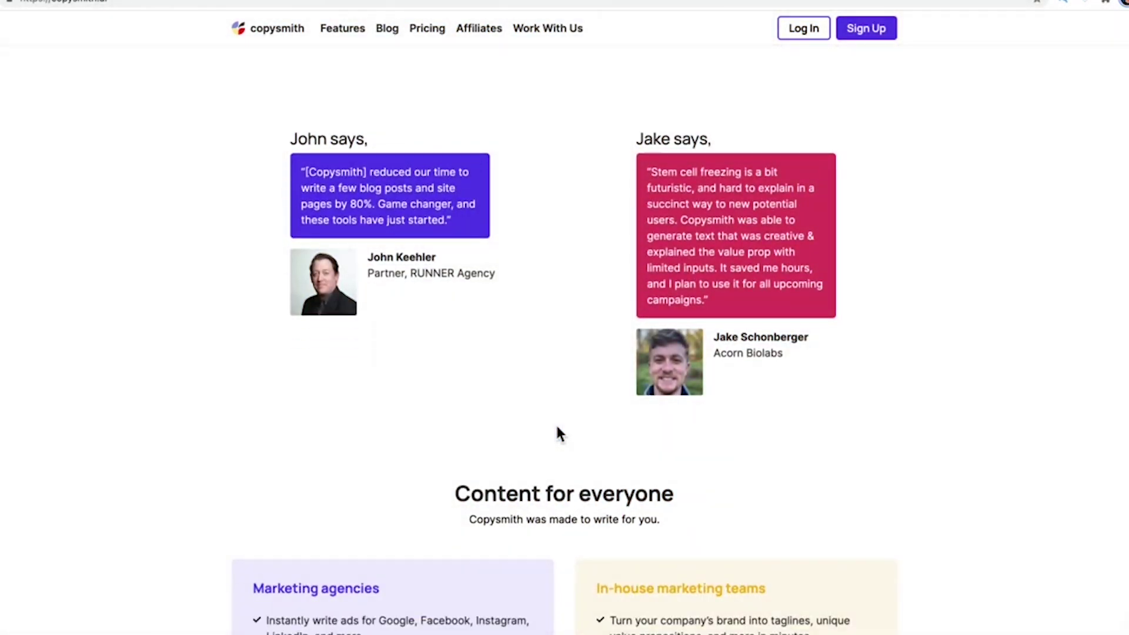
{"action": "scroll", "coordinate": [559, 434], "scroll_direction": "down", "scroll_amount": 2}
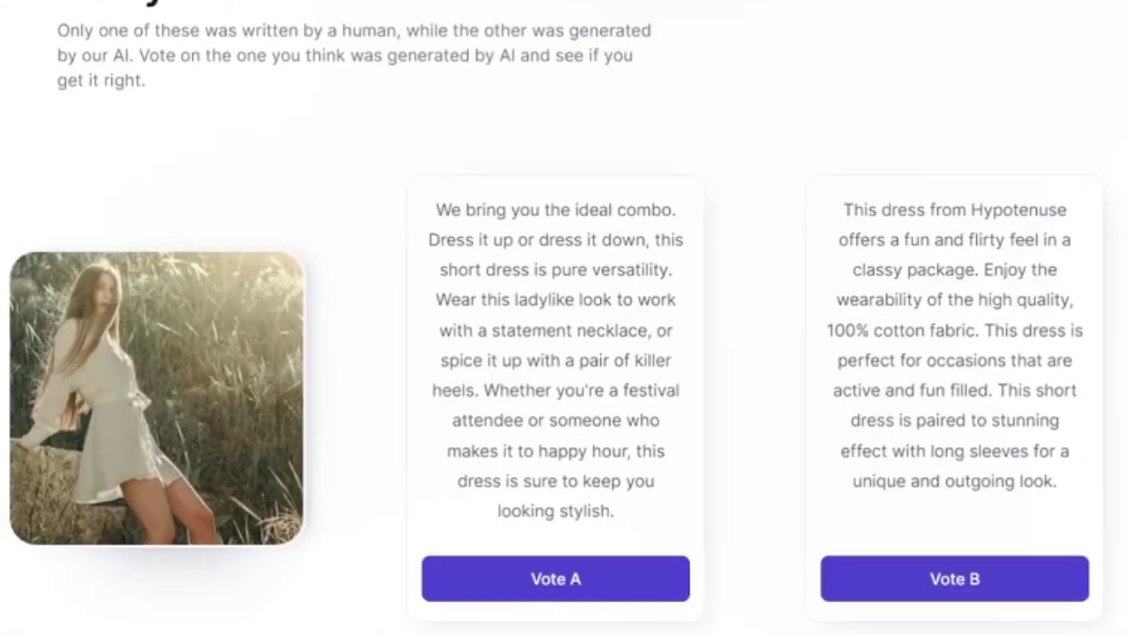
Scroll the Hypotenuse AI landing page down to the footer
{"action": "scroll", "coordinate": [565, 317], "scroll_direction": "down", "scroll_amount": 20}
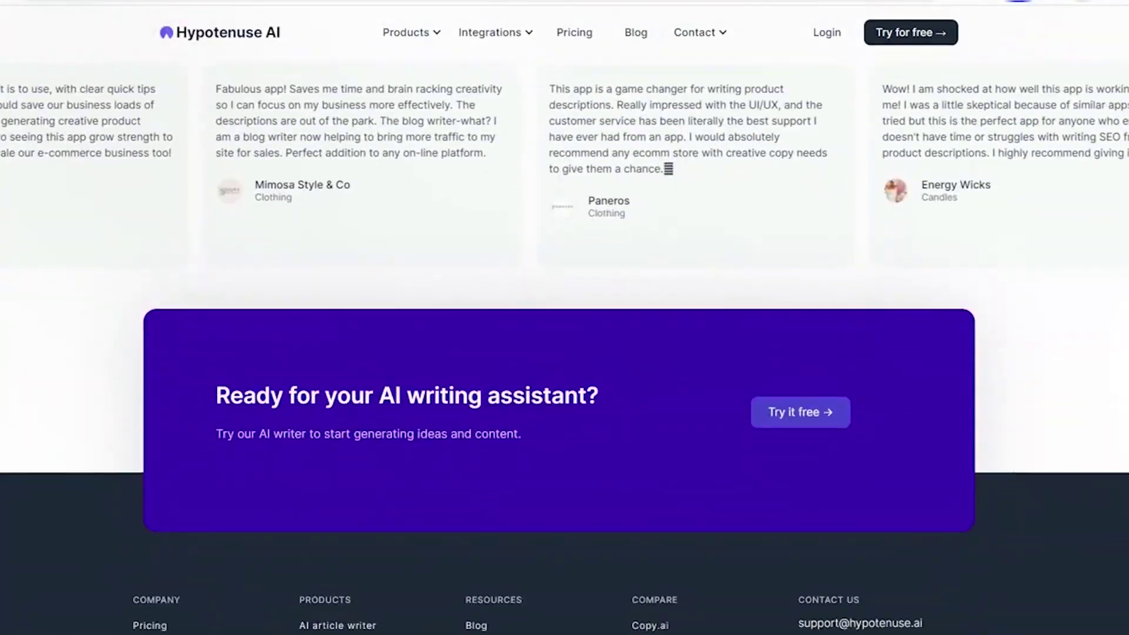
{"action": "scroll", "coordinate": [565, 318], "scroll_direction": "down", "scroll_amount": 3}
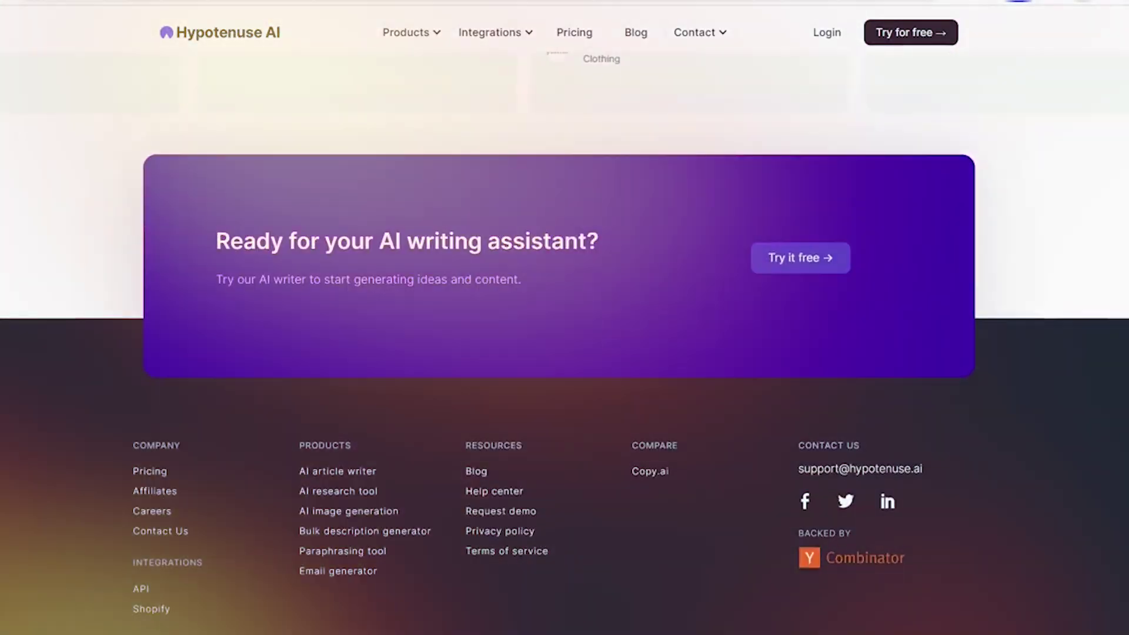
{"action": "scroll", "coordinate": [565, 318], "scroll_direction": "up", "scroll_amount": 20}
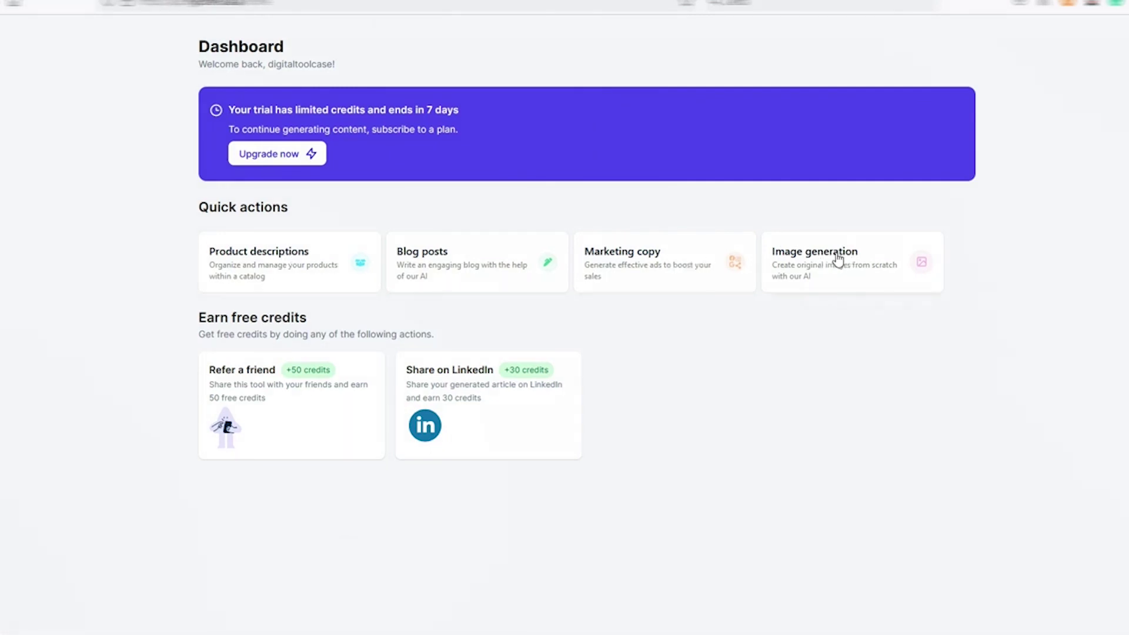
Start a new Hypotenuse blog post, view its language settings, and highlight the 1008-word count
{"action": "mouse_move", "coordinate": [0, 318]}
{"action": "left_click", "coordinate": [587, 366]}
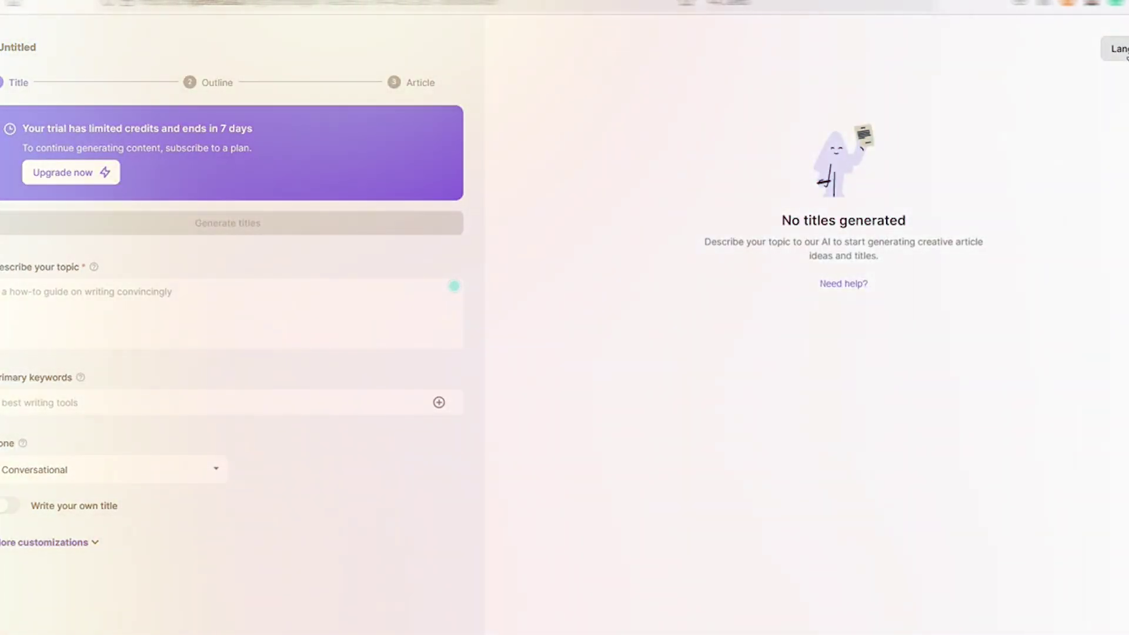
{"action": "left_click", "coordinate": [1118, 49]}
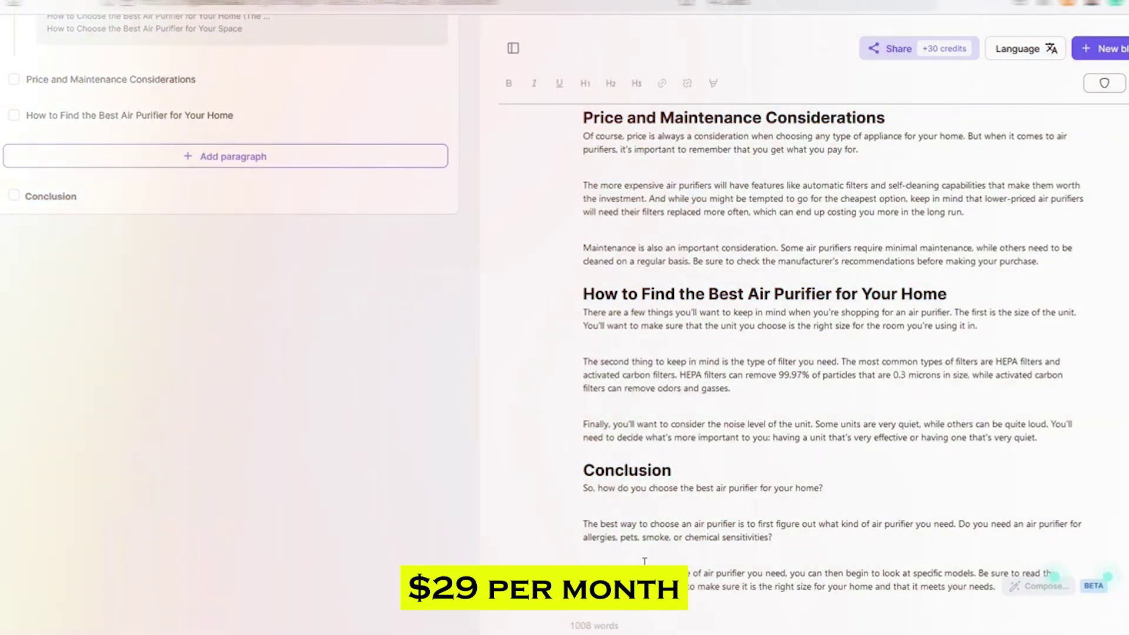
{"action": "left_click_drag", "start_coordinate": [586, 628], "coordinate": [619, 627]}
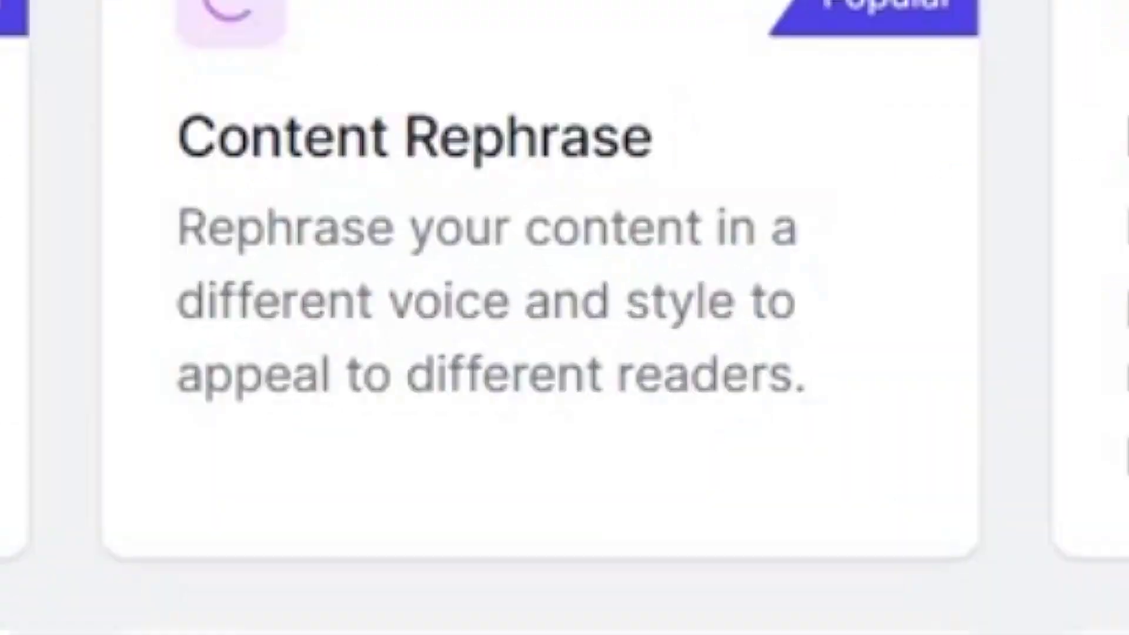
Start a Writesonic article in AI Article & Blog Writer using AI Article Writer 3.0
{"action": "left_click", "coordinate": [196, 298]}
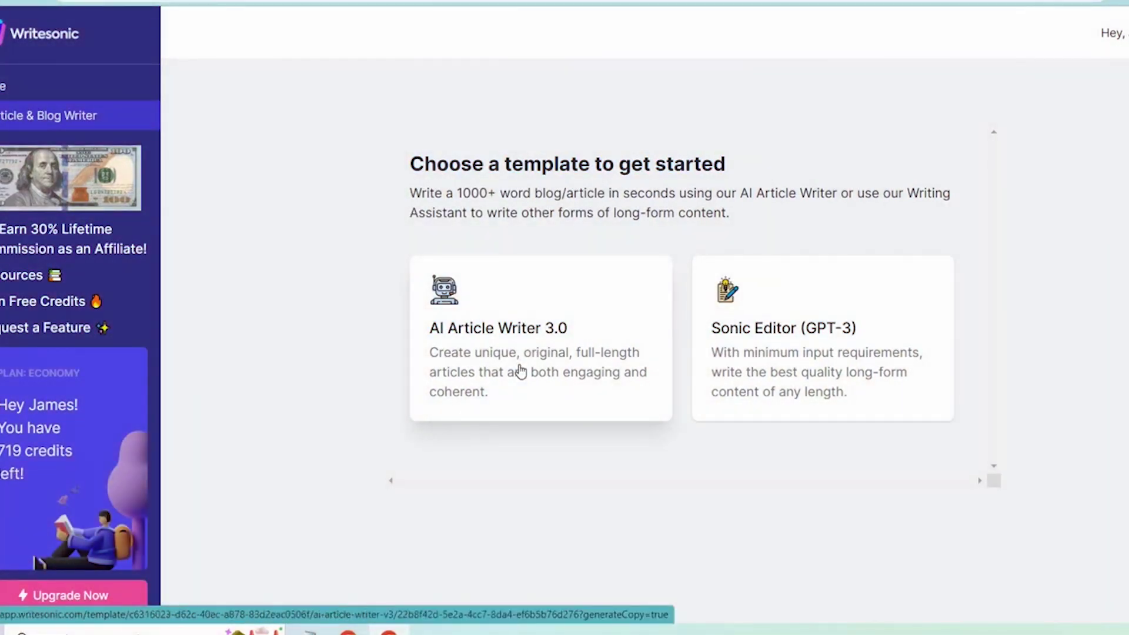
{"action": "left_click", "coordinate": [521, 371]}
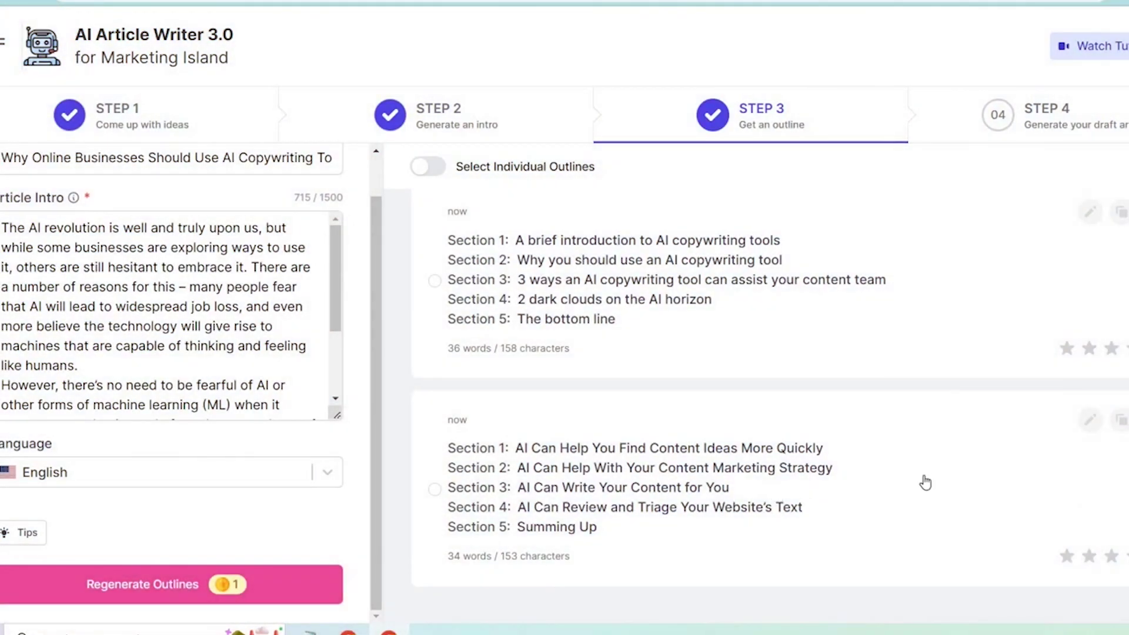
{"action": "scroll", "coordinate": [914, 465], "scroll_direction": "up", "scroll_amount": 10}
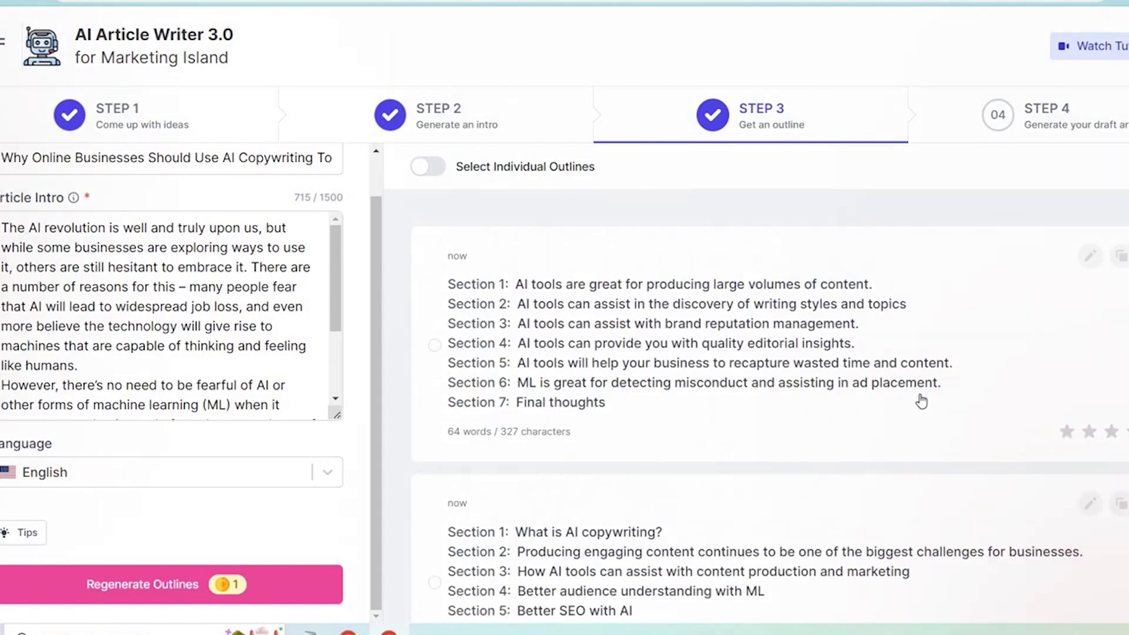
Choose the outline about finding content ideas faster and review the generated article
{"action": "scroll", "coordinate": [922, 400], "scroll_direction": "down", "scroll_amount": 15}
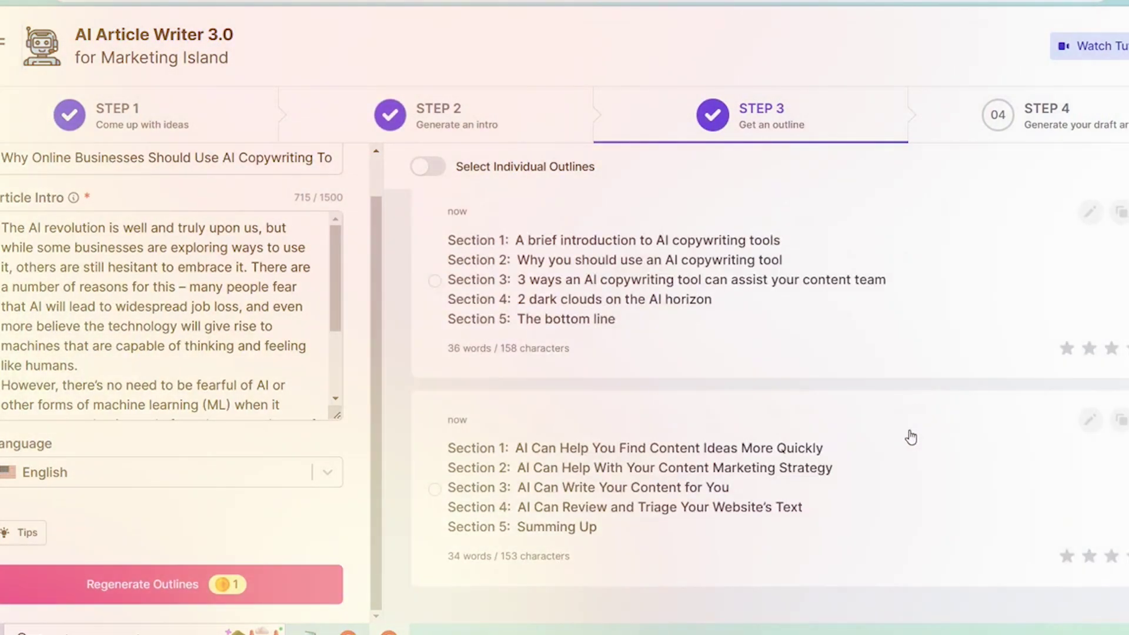
{"action": "left_click", "coordinate": [897, 469]}
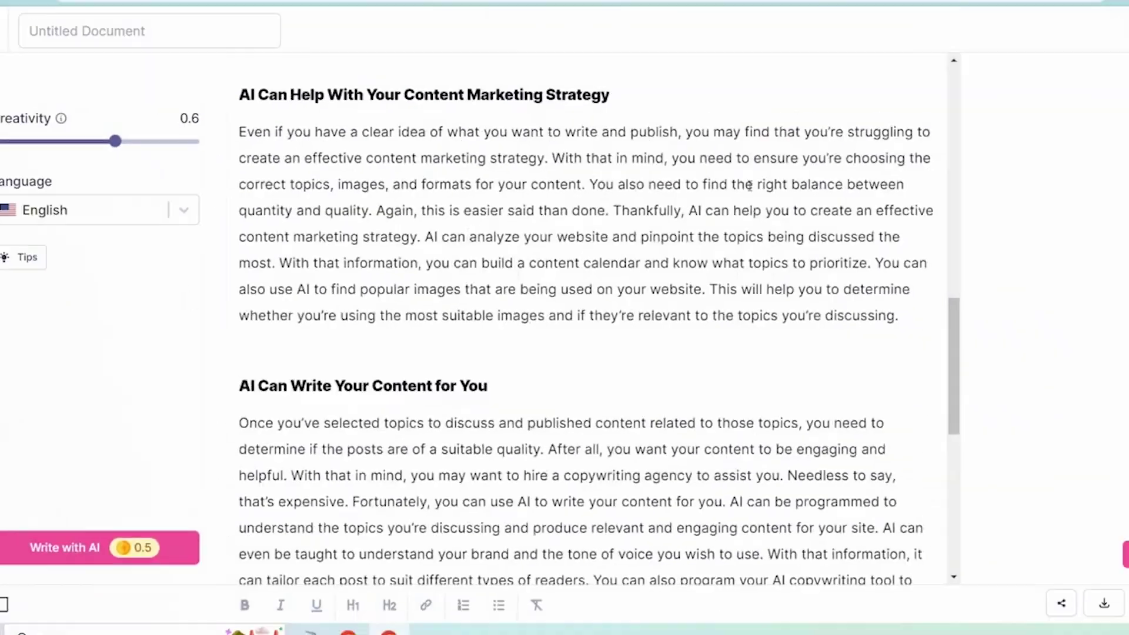
{"action": "scroll", "coordinate": [752, 187], "scroll_direction": "down", "scroll_amount": 10}
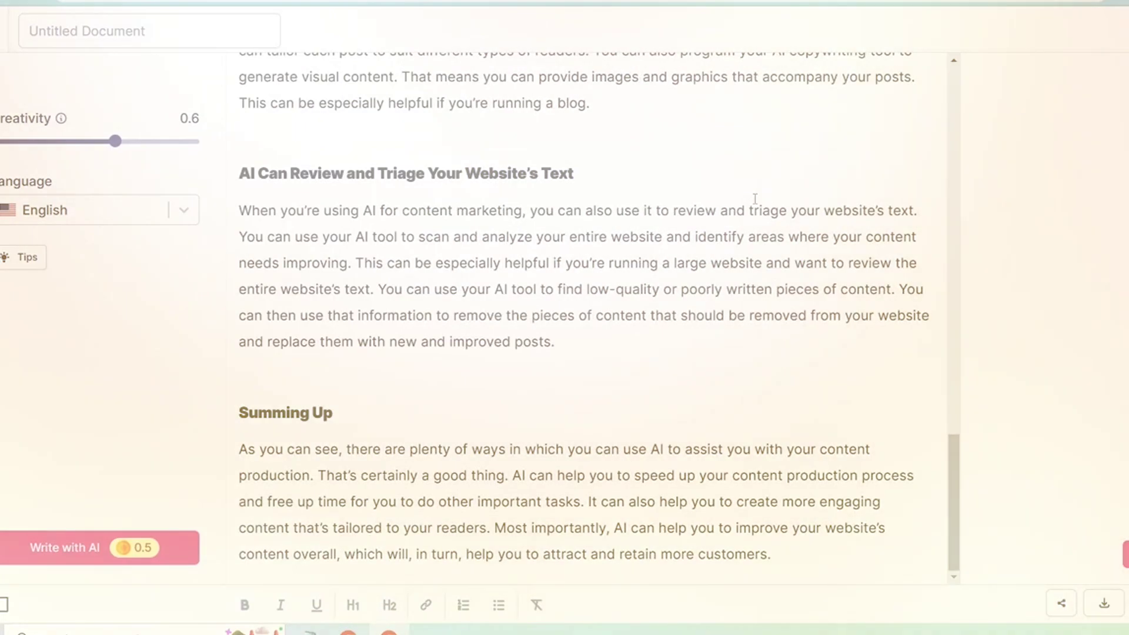
{"action": "scroll", "coordinate": [738, 219], "scroll_direction": "up", "scroll_amount": 15}
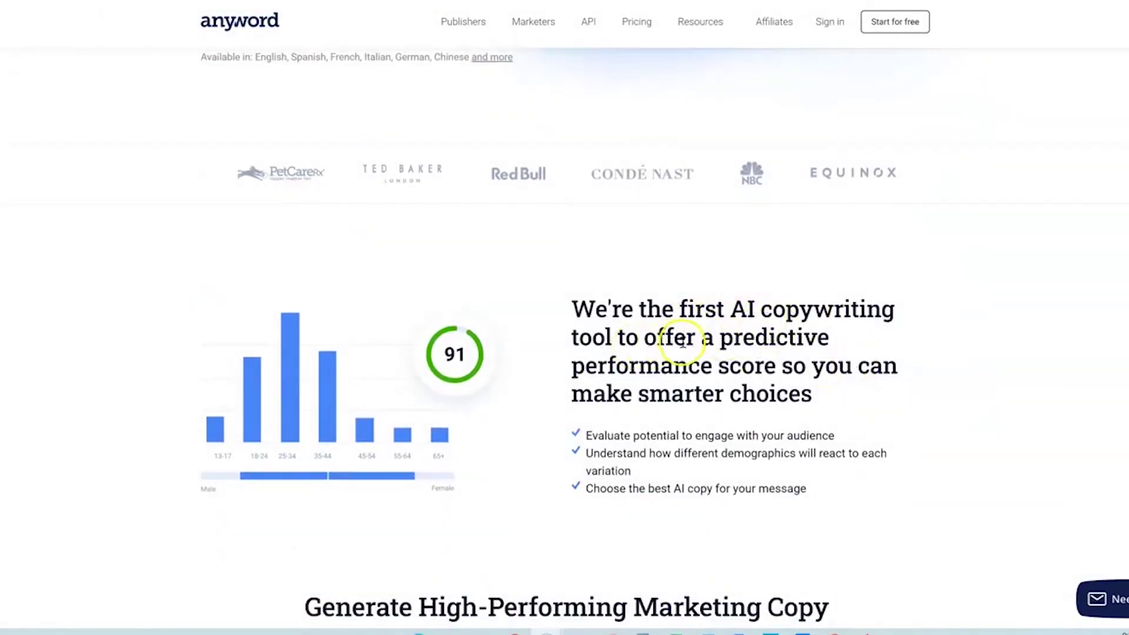
Scroll down the Anyword homepage through the predictive-score, ad copy and landing page sections
{"action": "scroll", "coordinate": [543, 379], "scroll_direction": "down", "scroll_amount": 8}
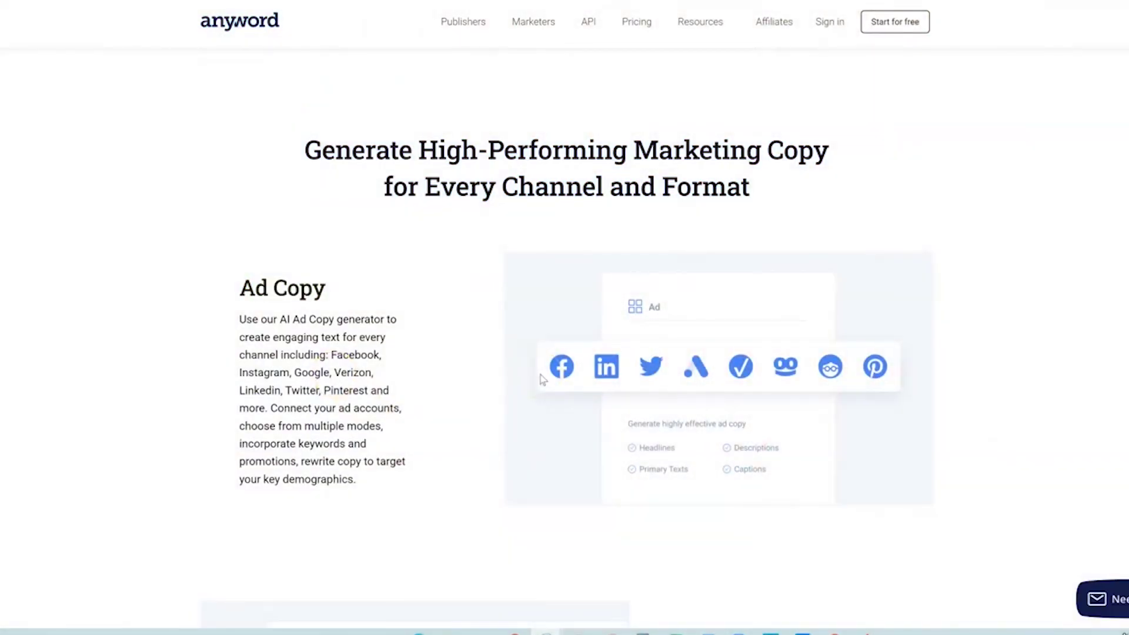
{"action": "scroll", "coordinate": [542, 379], "scroll_direction": "down", "scroll_amount": 6}
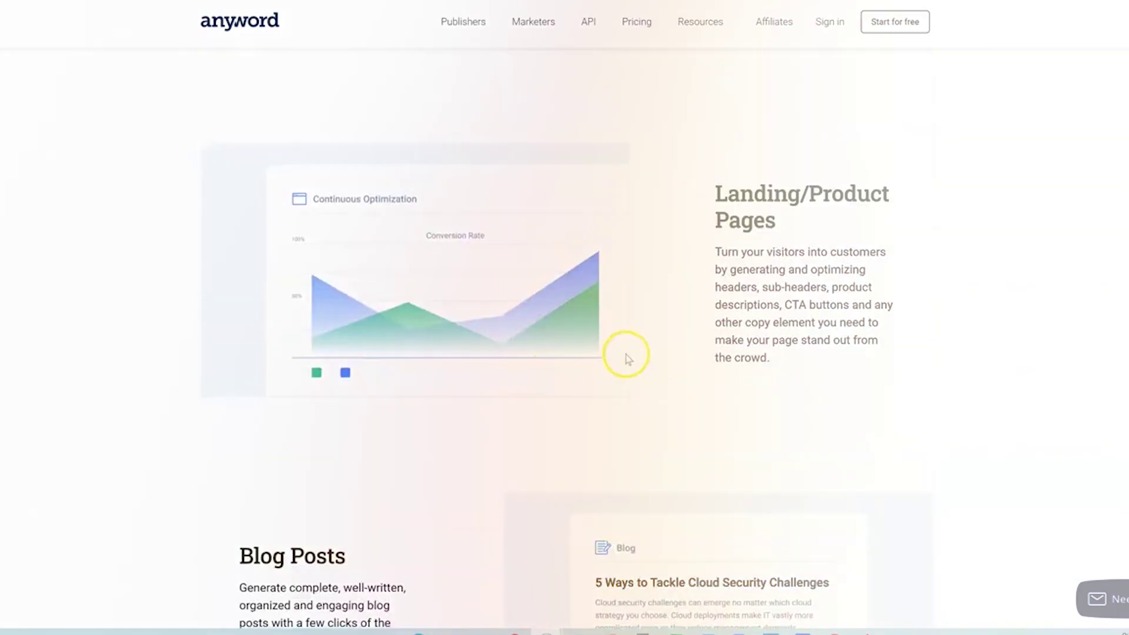
{"action": "scroll", "coordinate": [635, 359], "scroll_direction": "up", "scroll_amount": 1}
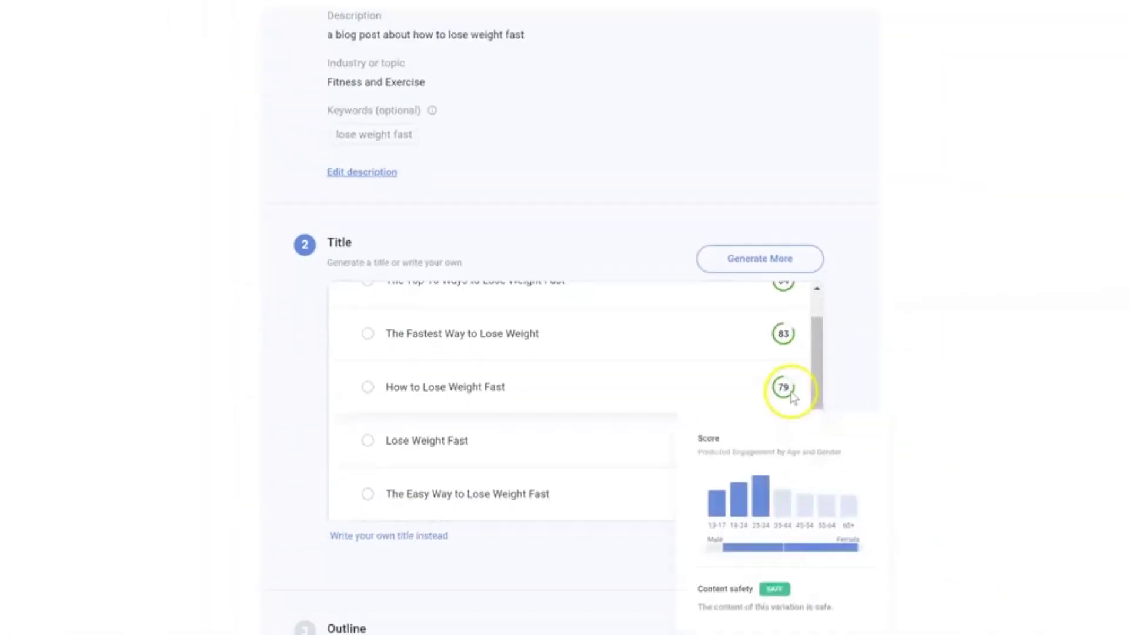
Scroll Anyword's social, email and SMS tools list, then bring up its pricing plans
{"action": "scroll", "coordinate": [754, 365], "scroll_direction": "down", "scroll_amount": 3}
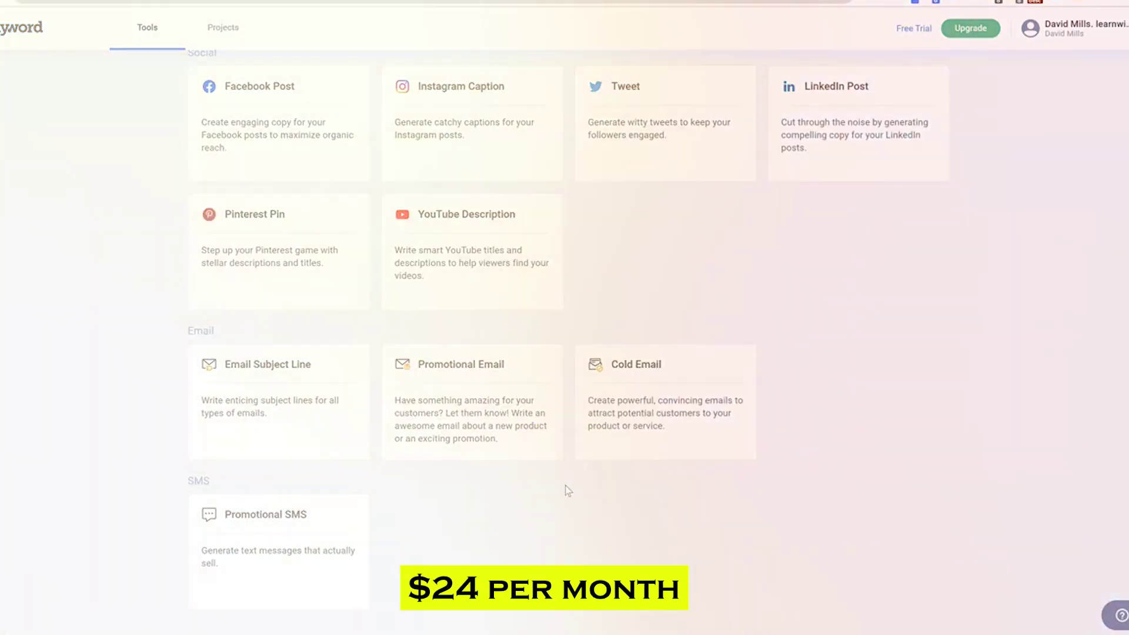
{"action": "left_click", "coordinate": [535, 478]}
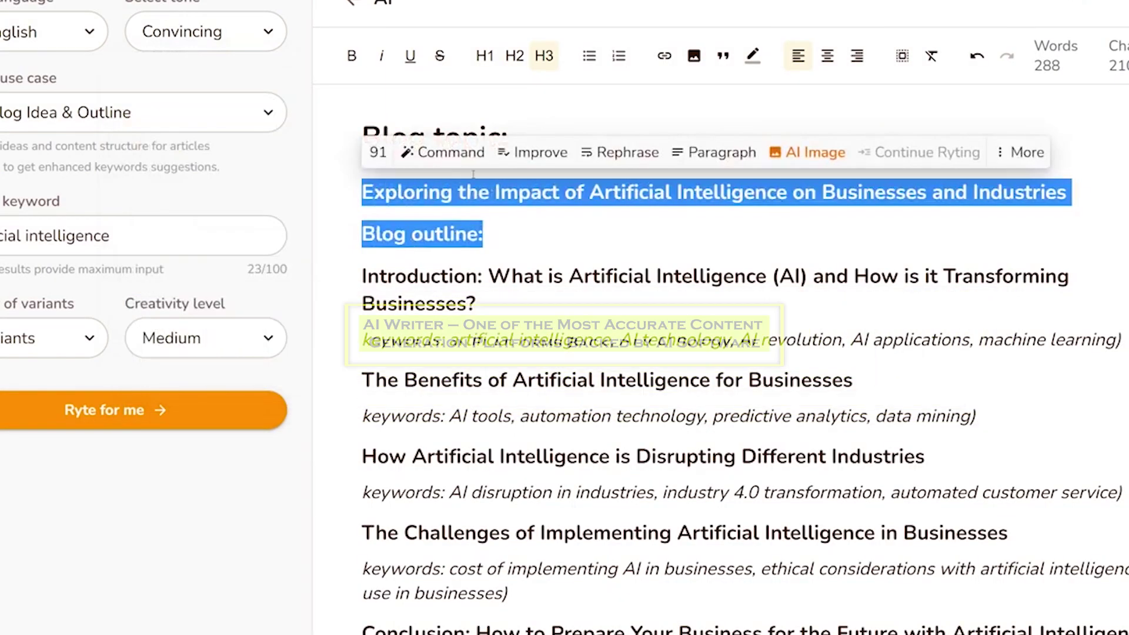
Run Command on the blog outline and continue the AI paragraph with 'raining machine learn'
{"action": "left_click", "coordinate": [451, 156]}
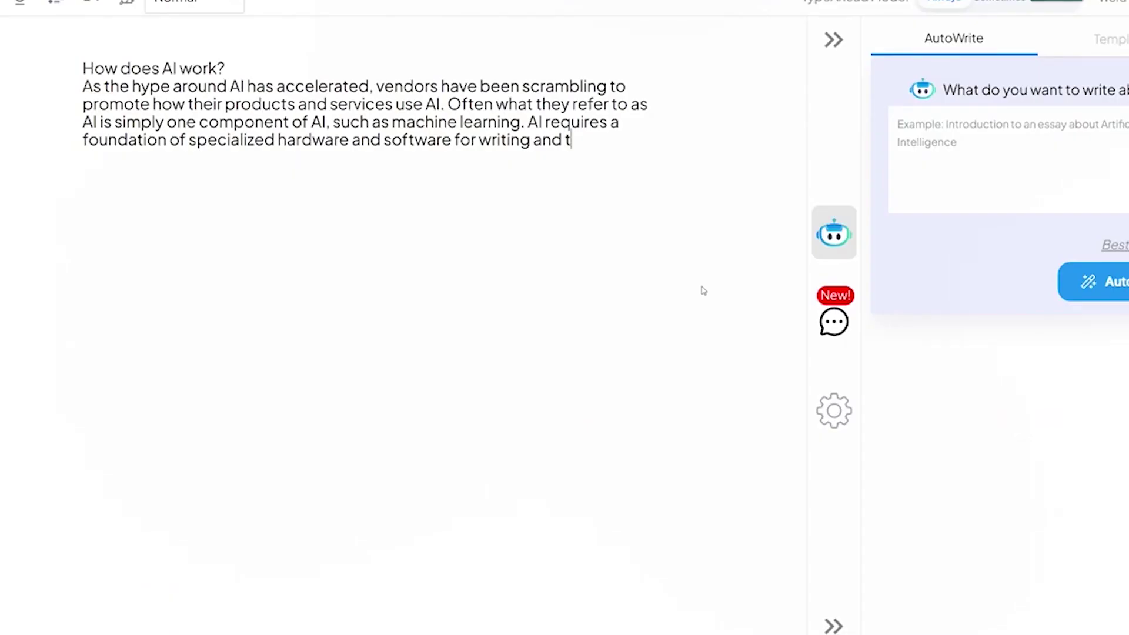
{"action": "type", "text": "raining machine learn"}
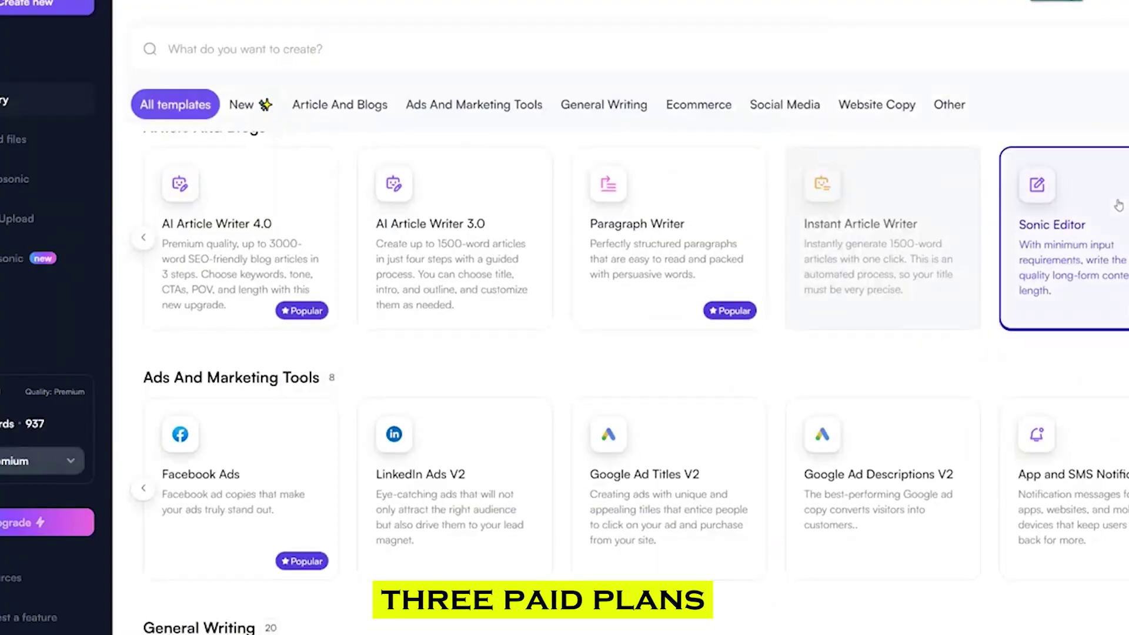
Scroll down through the General Writing, Ecommerce and blog template listings
{"action": "scroll", "coordinate": [1117, 204], "scroll_direction": "down", "scroll_amount": 5}
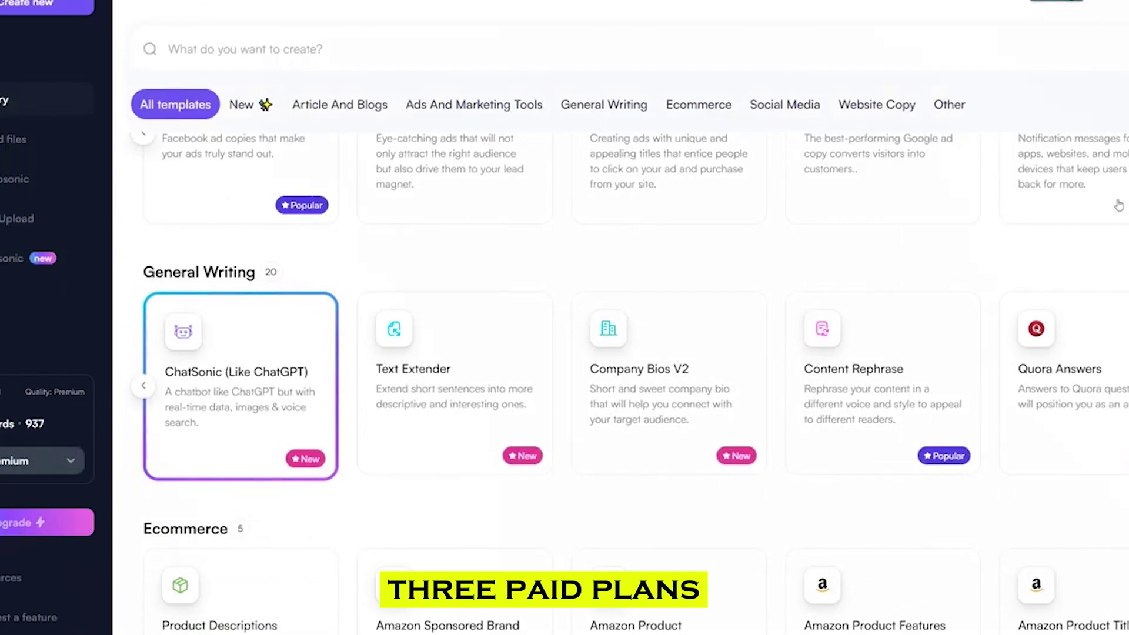
{"action": "scroll", "coordinate": [1118, 264], "scroll_direction": "down", "scroll_amount": 5}
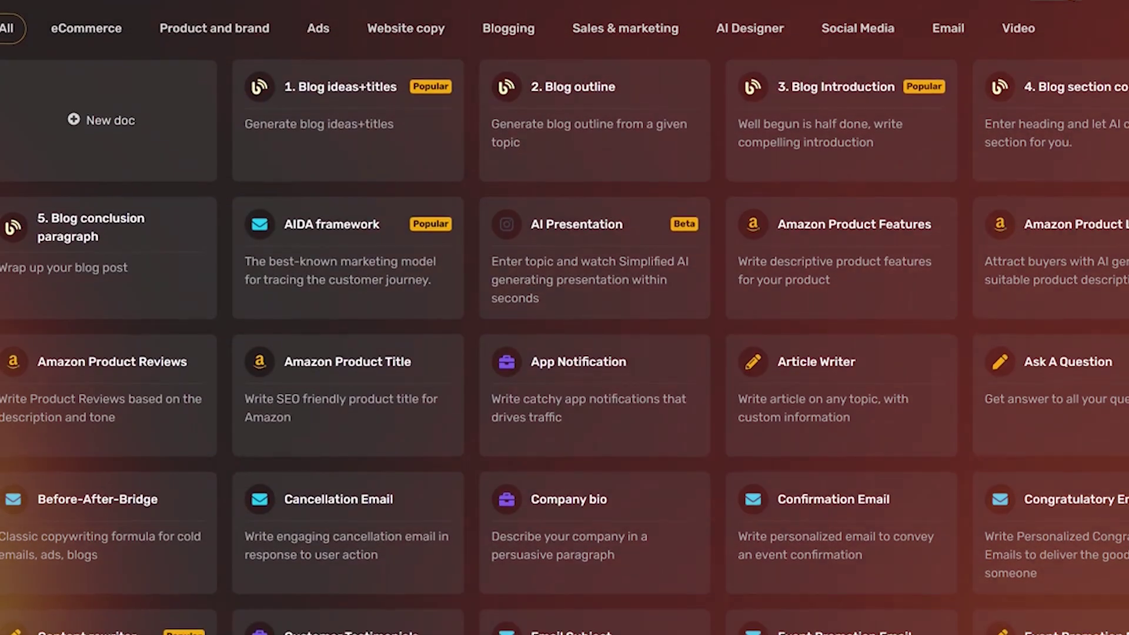